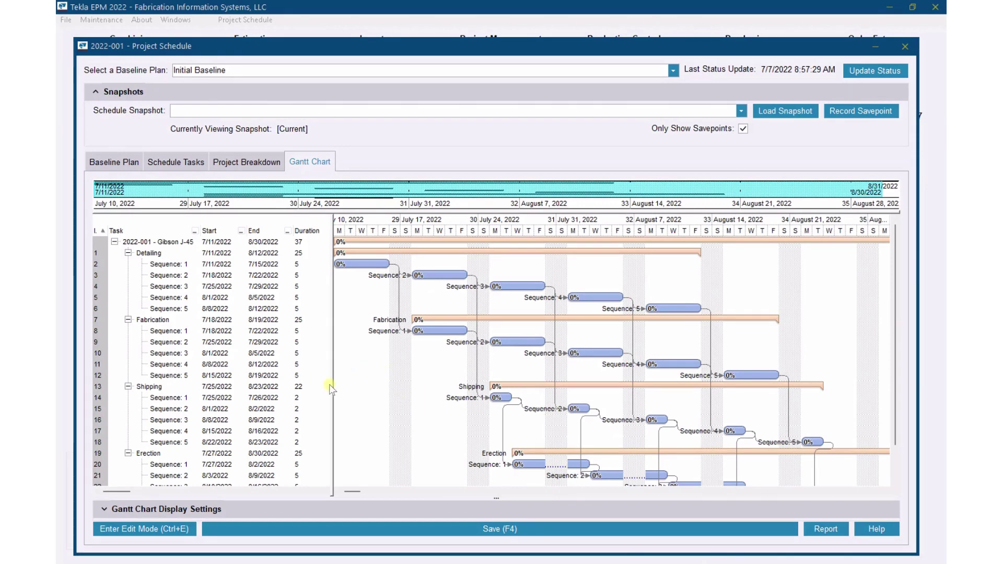
Widen the Gantt chart's task grid to expose the quantity, weight and hours columns, and update the schedule status in edit mode
left_click_drag(333, 387, 834, 406)
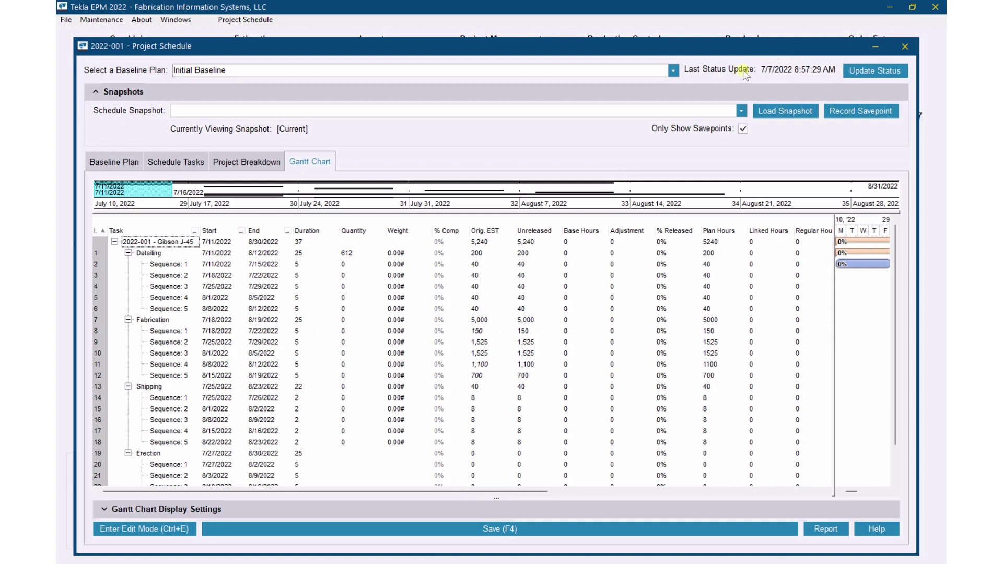
left_click(857, 73)
left_click(472, 325)
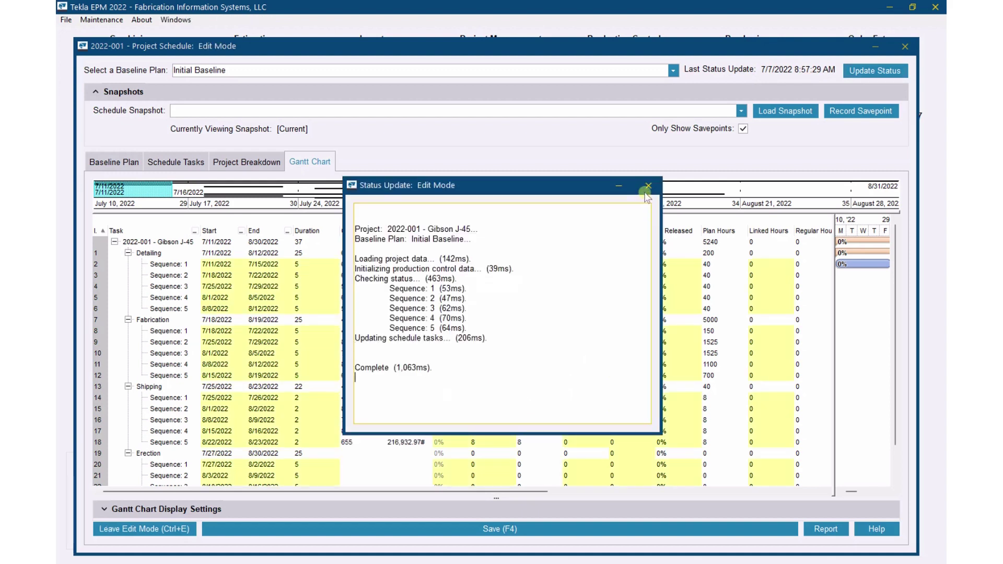
left_click(647, 186)
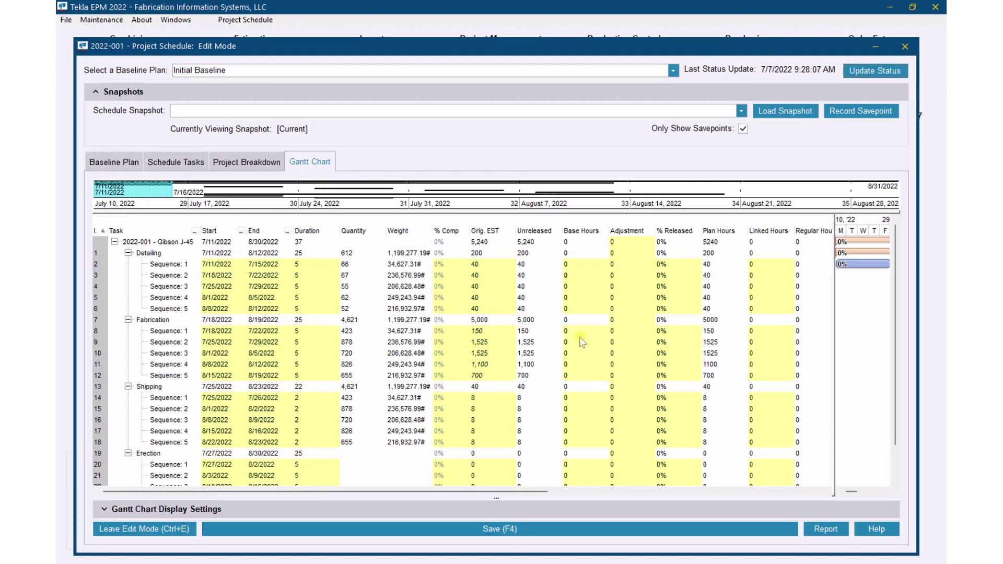
Open production control job 2022-001 for editing and link it to estimate 2022-001
left_click_drag(497, 49, 501, 99)
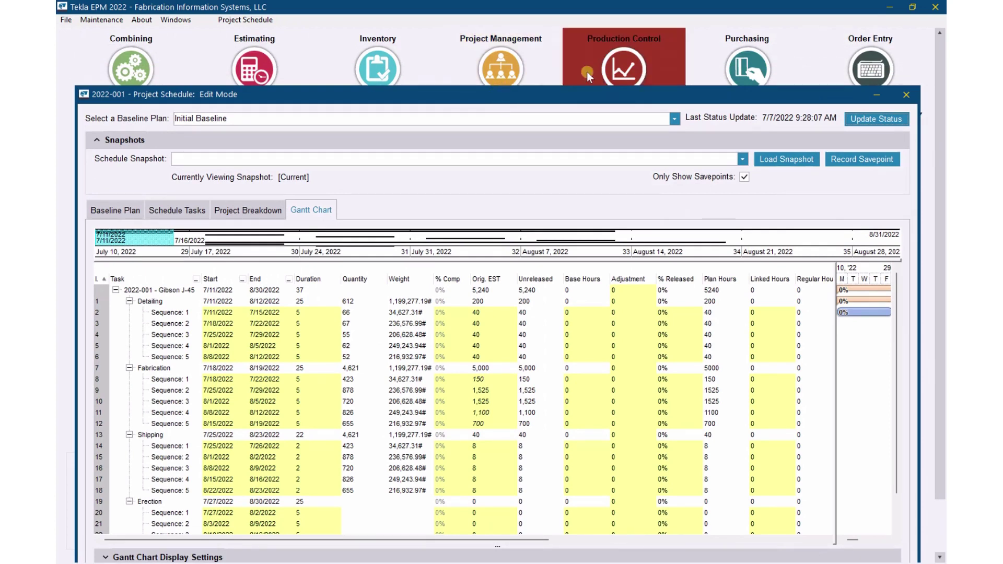
left_click(616, 61)
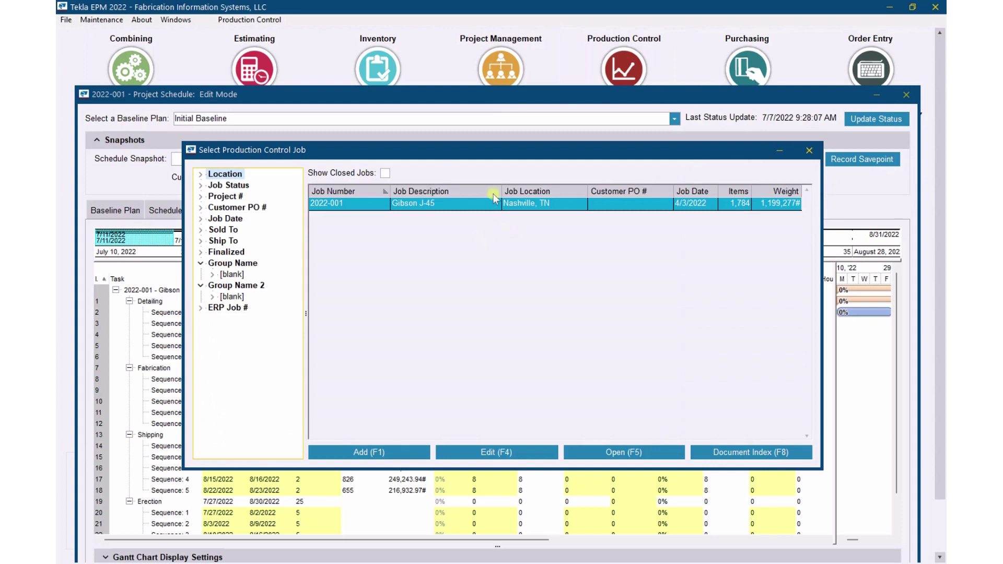
left_click(509, 453)
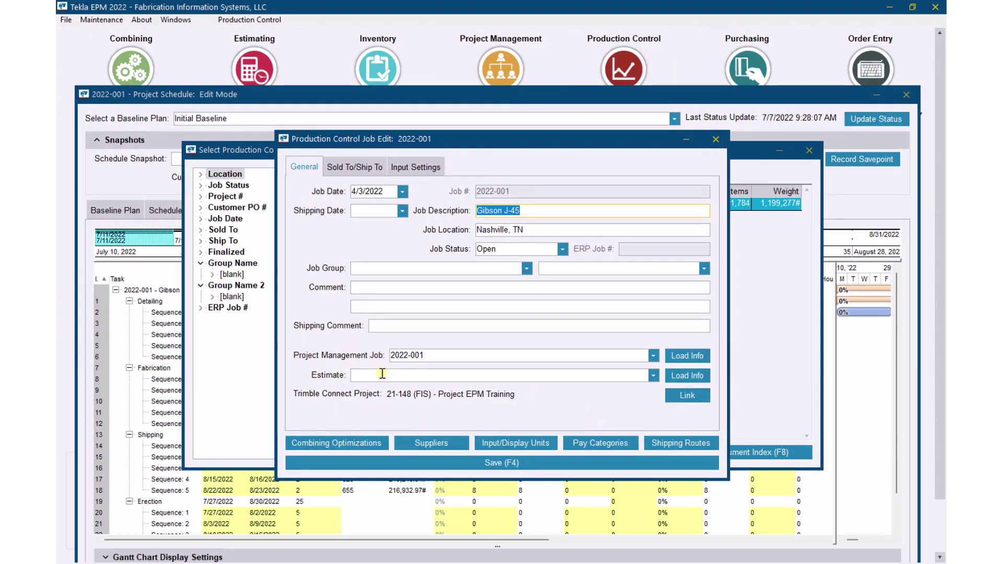
left_click(653, 376)
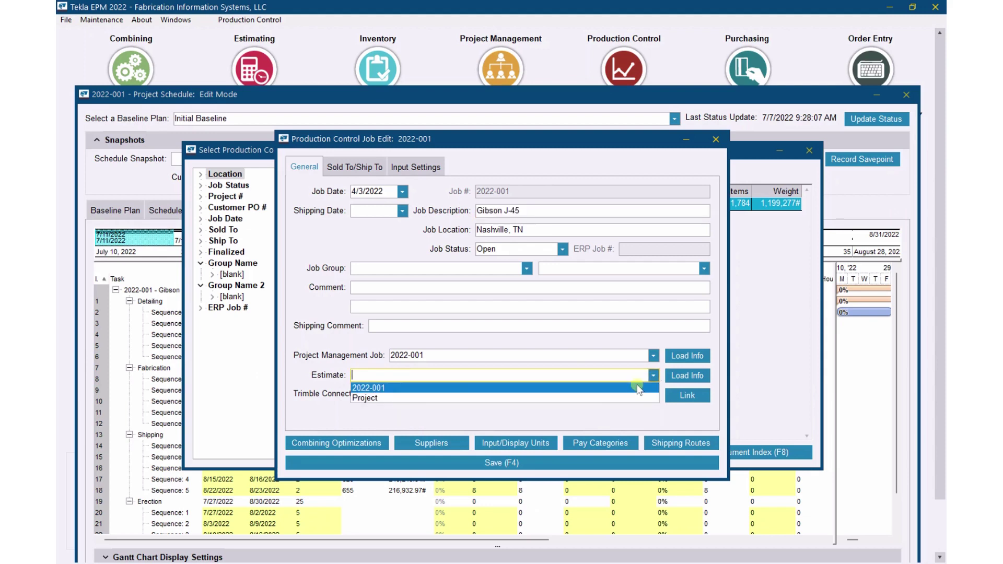
left_click(637, 388)
Review the general job settings of estimating job 2022-001 and close the estimating windows
left_click(255, 68)
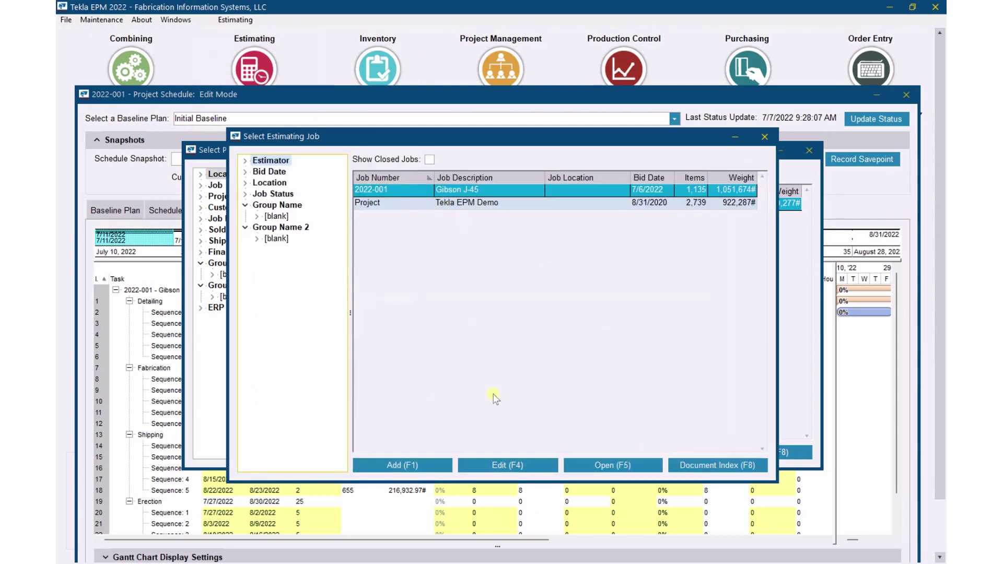
left_click(514, 467)
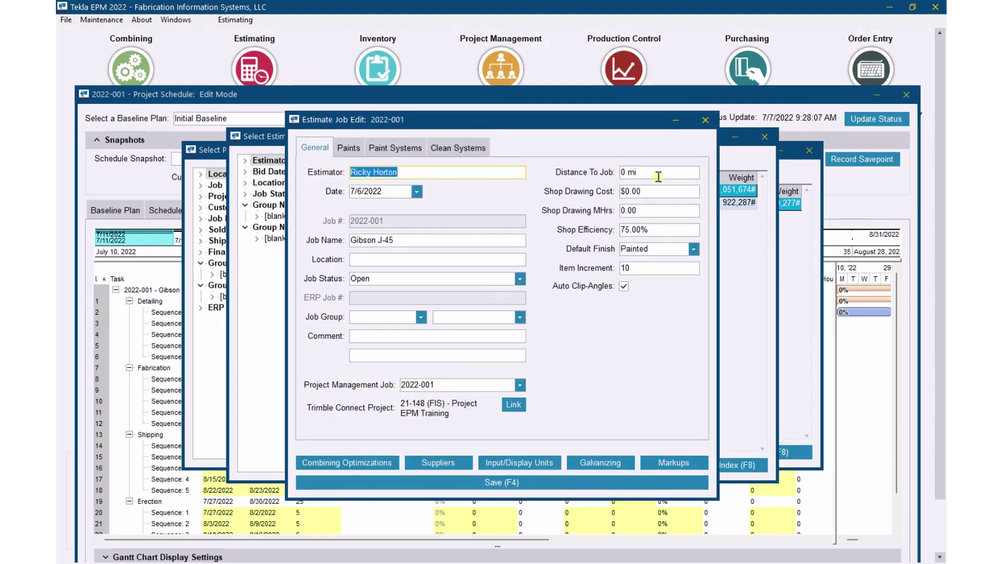
left_click(703, 121)
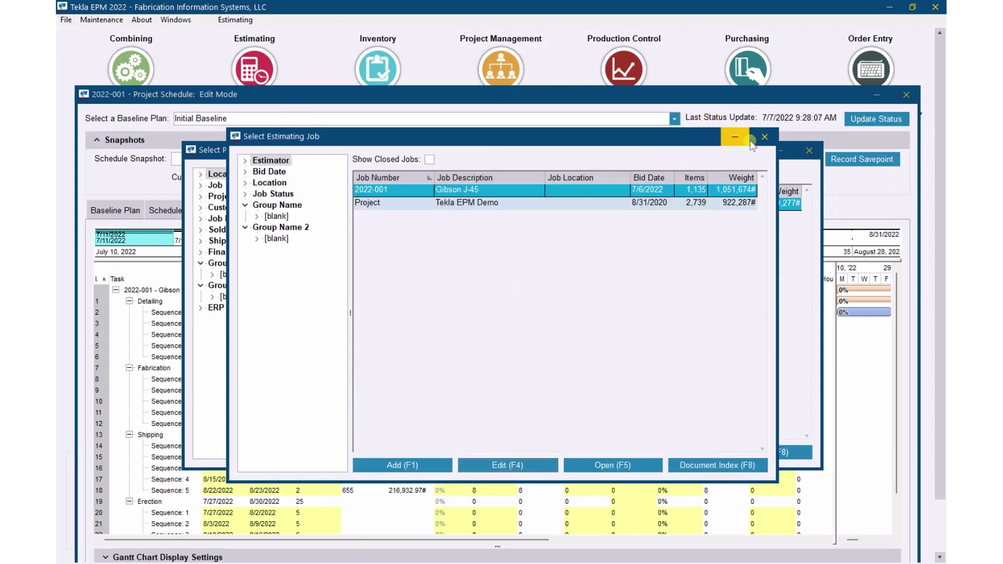
left_click(766, 138)
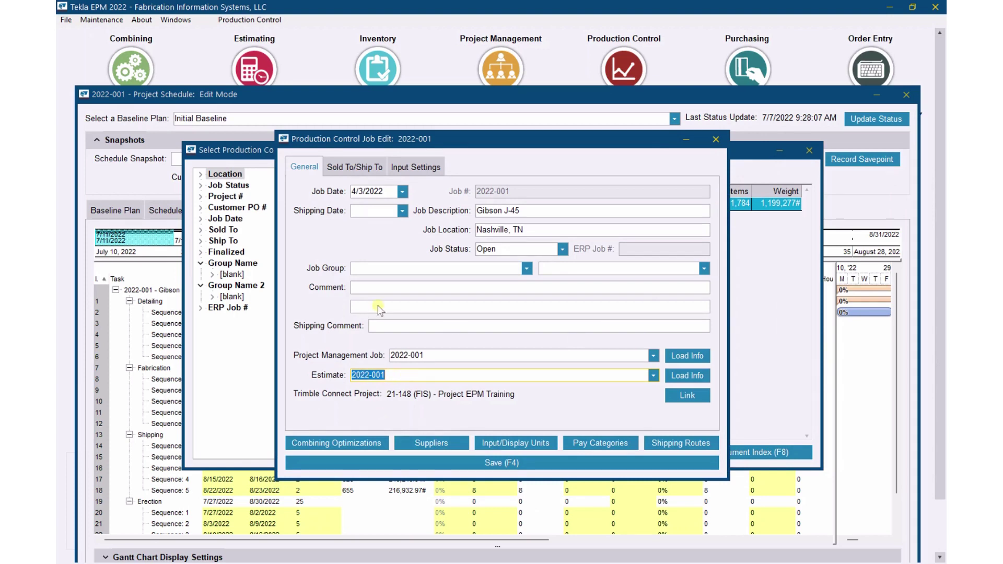
Save the production control job settings and open job 2022-001 in Production Control
left_click(501, 464)
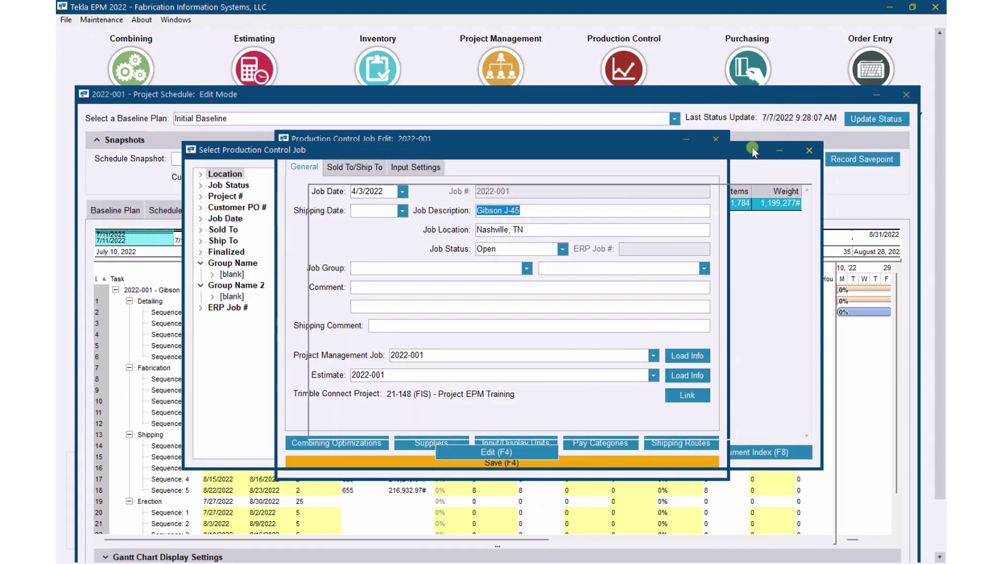
key("Escape")
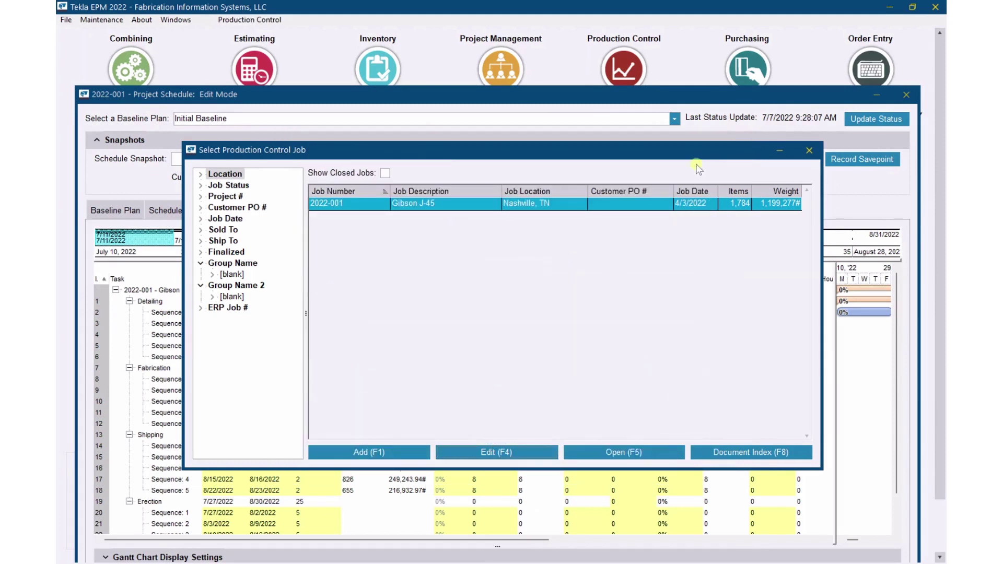
double_click(541, 204)
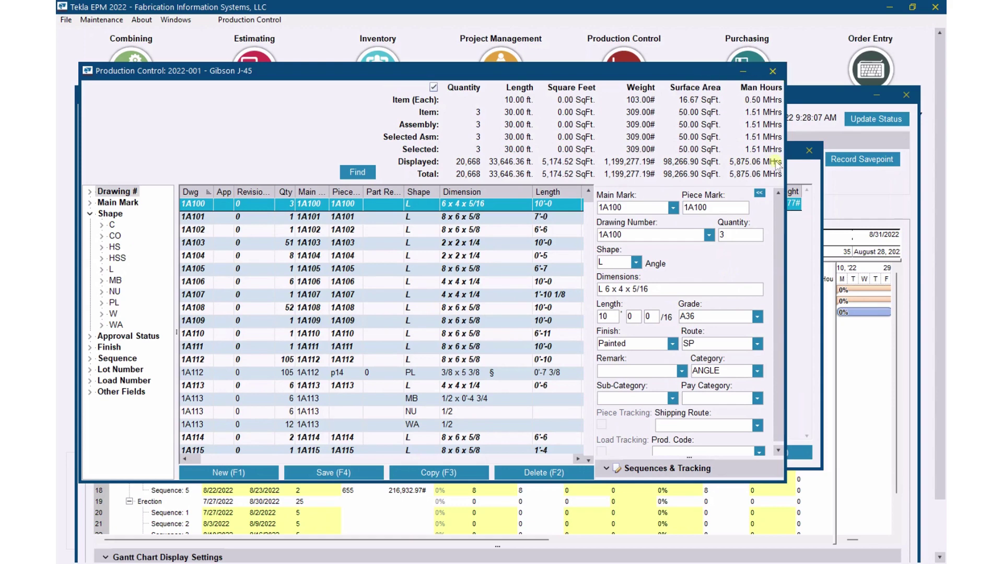
Return to the 2022-001 project schedule and rerun its status update against the Initial Baseline
left_click(874, 201)
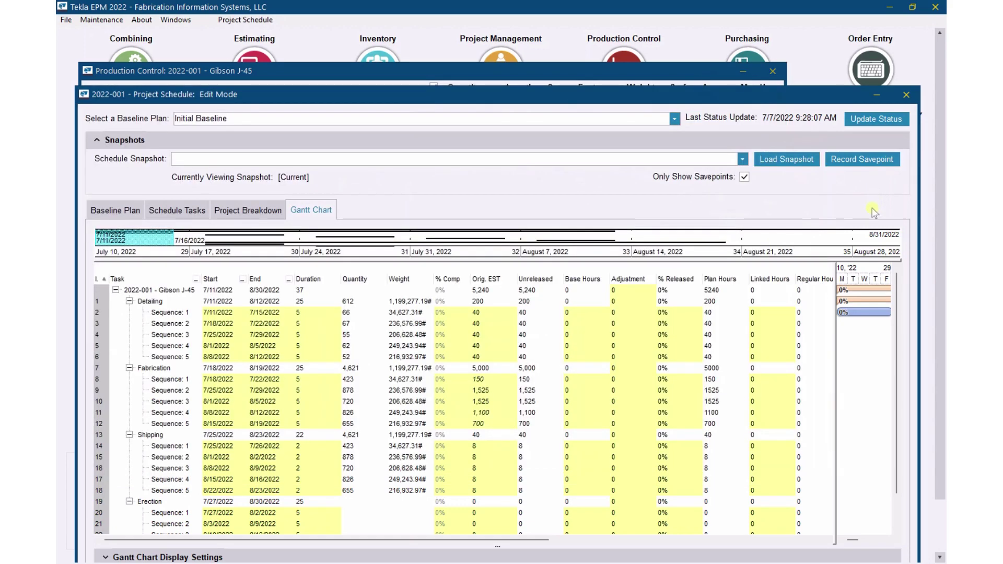
left_click(620, 100)
left_click_drag(620, 100, 617, 66)
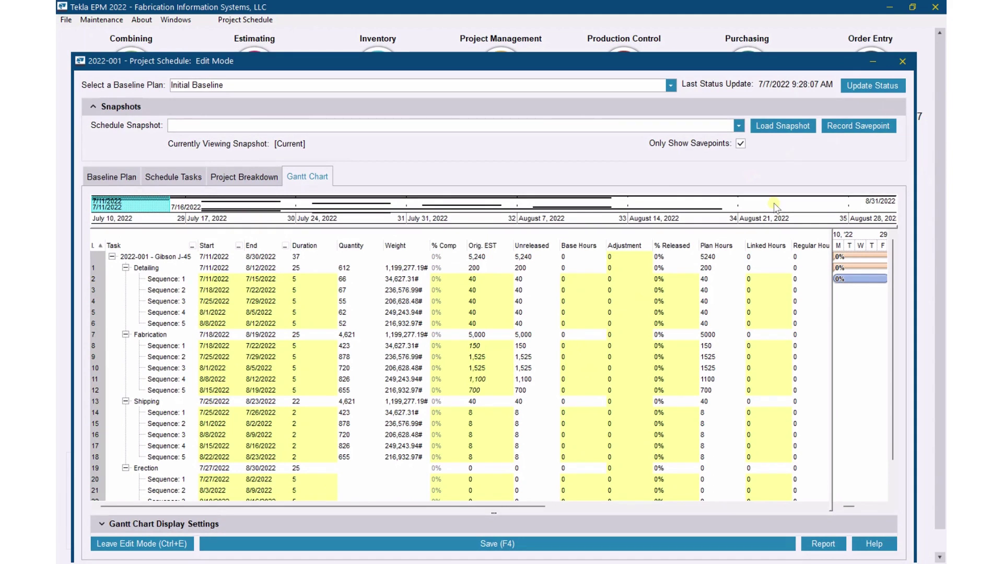
left_click(880, 85)
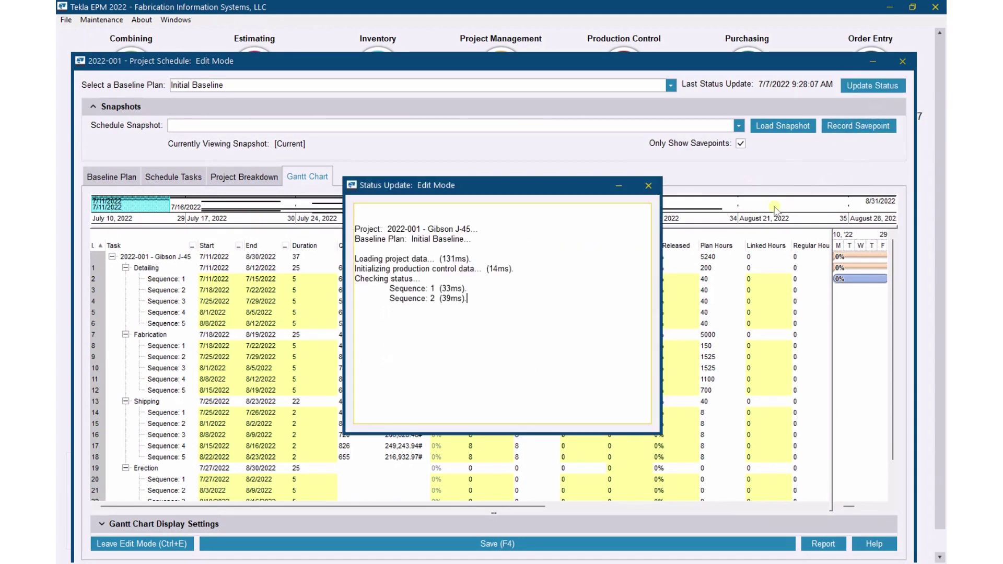
left_click(648, 187)
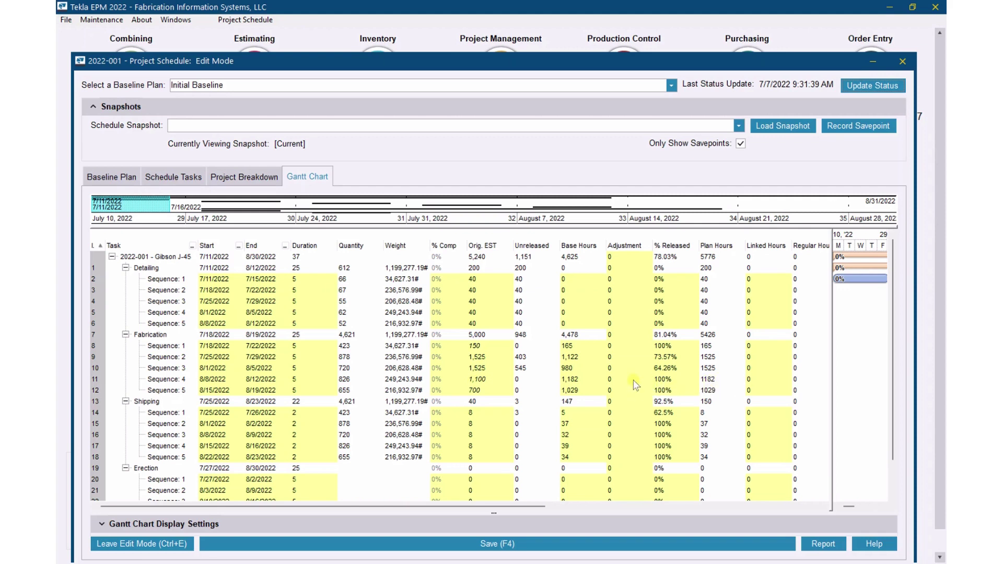
Set the % Released of Sequence 2 under Fabrication to 100%
left_click(664, 358)
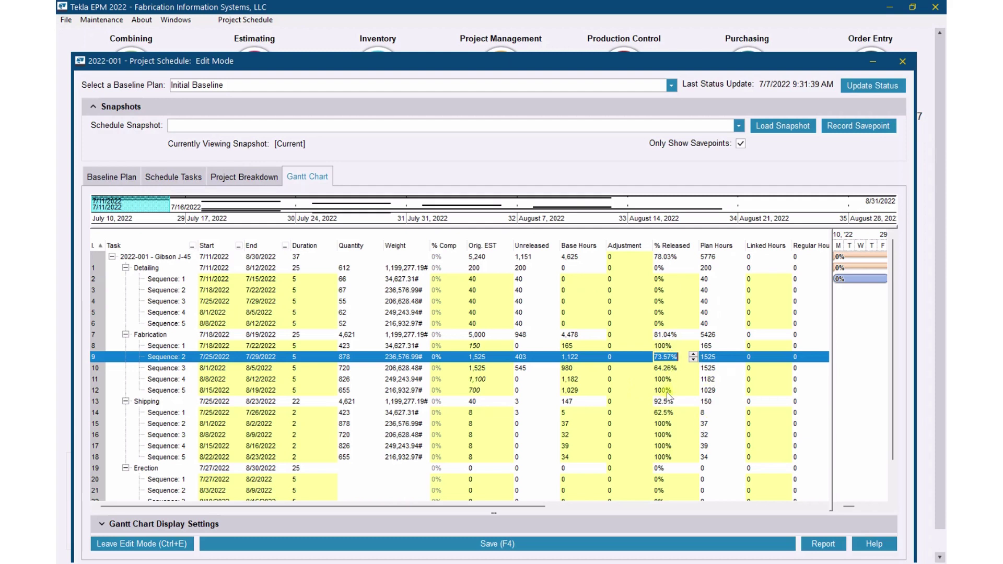
type("100")
key("Return")
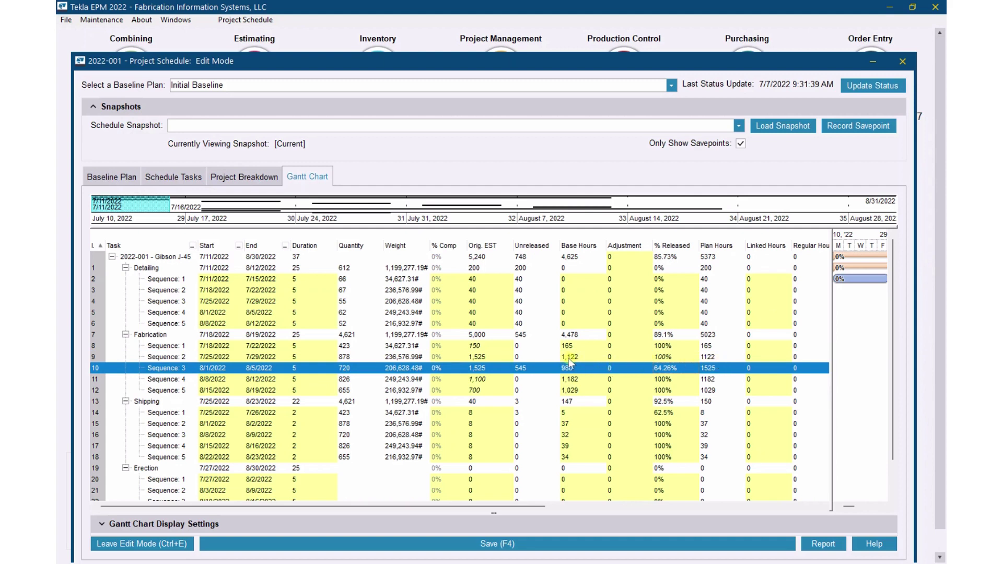
left_click(674, 368)
Switch to the Production Control window of job 2022-001 and enlarge it to show the man-hours column
left_click(177, 21)
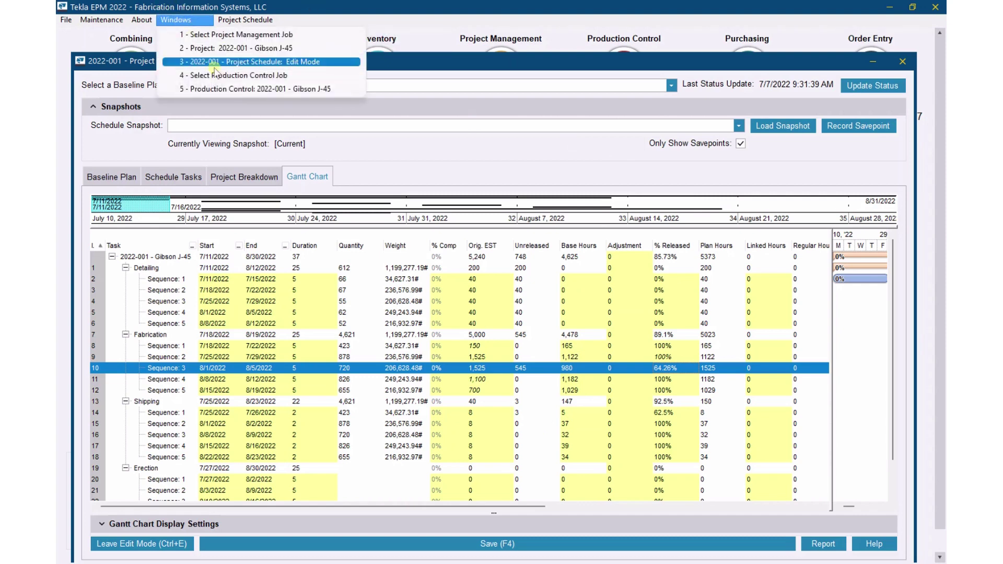
left_click(228, 76)
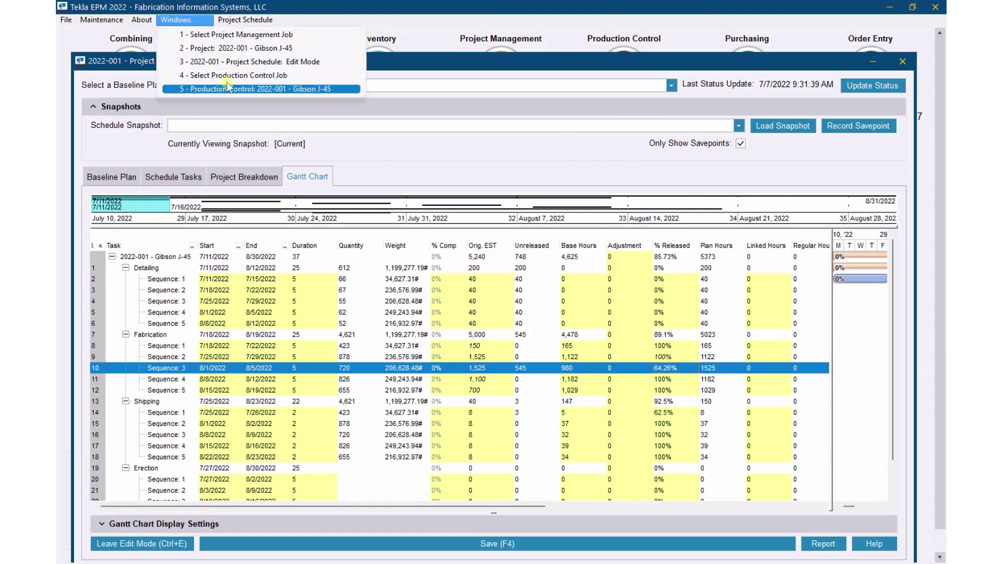
left_click(228, 90)
left_click_drag(435, 70, 425, 44)
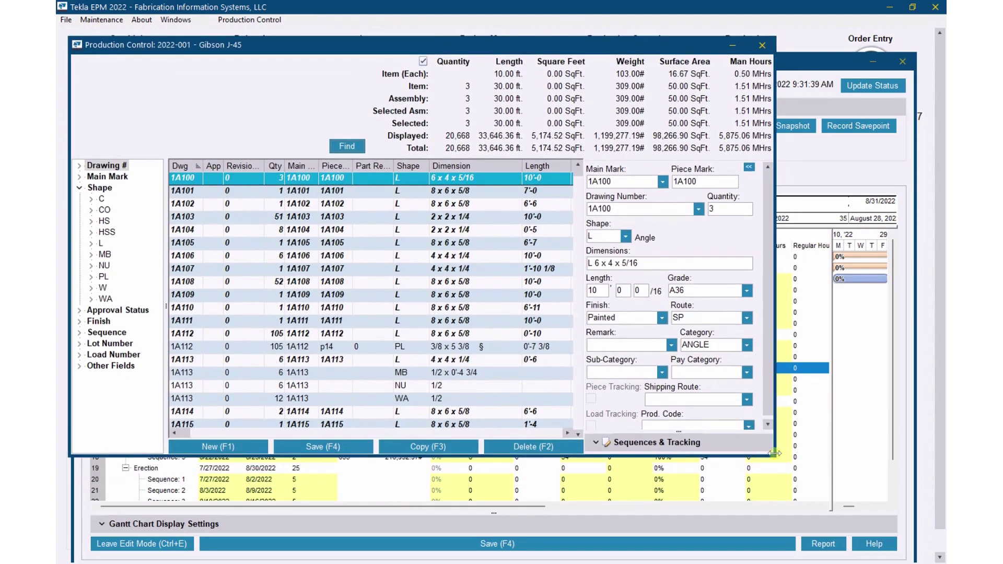
left_click_drag(775, 456, 906, 535)
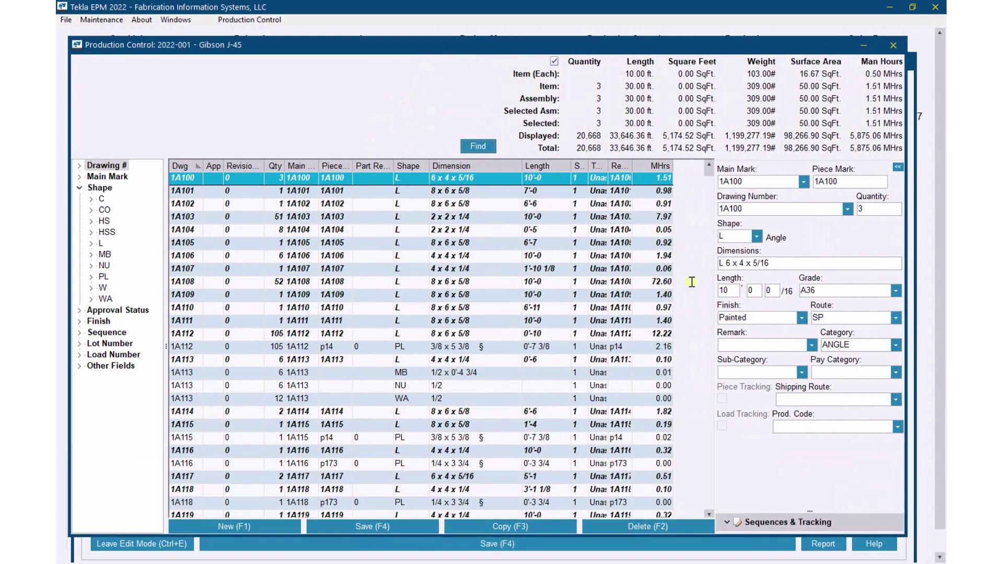
Open the production codes review for production control job 2022-001 and examine the man hours by code
left_click(238, 19)
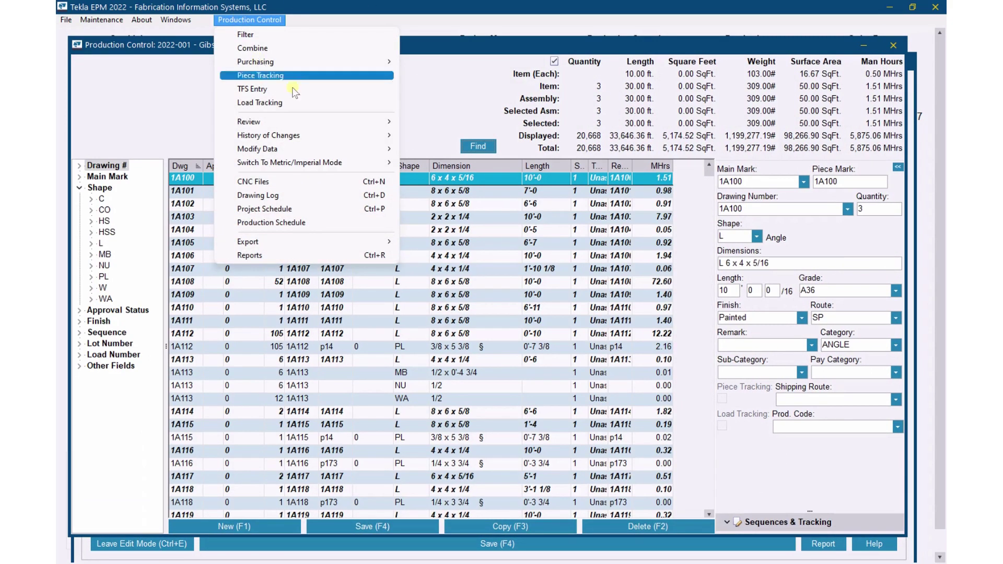
left_click(337, 122)
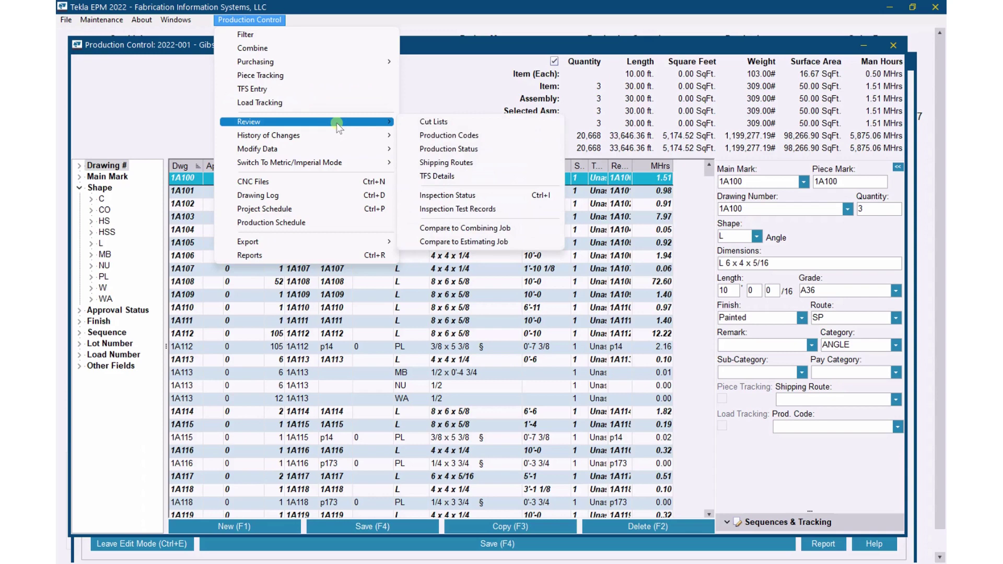
left_click(485, 137)
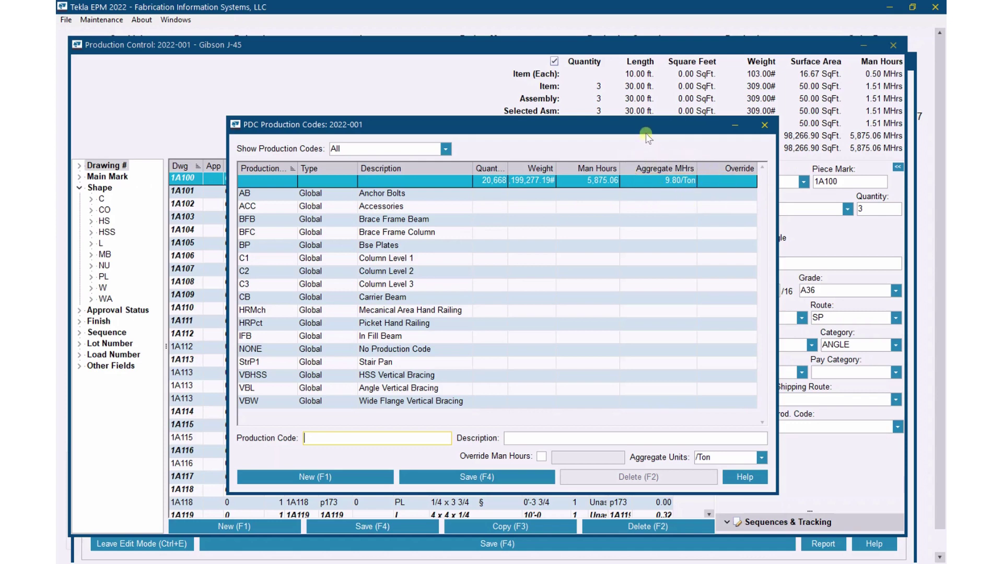
left_click_drag(643, 137, 597, 333)
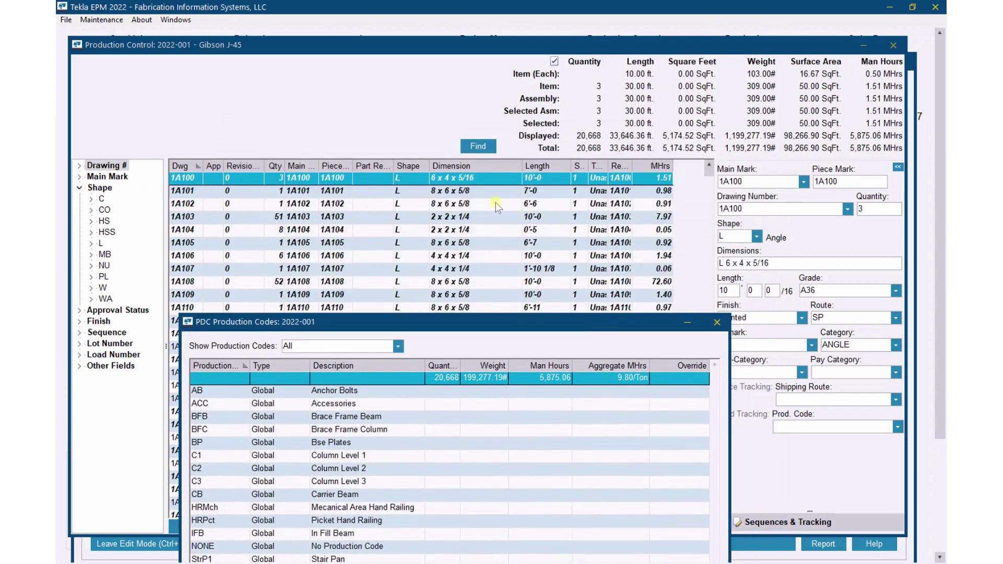
left_click_drag(536, 325, 562, 110)
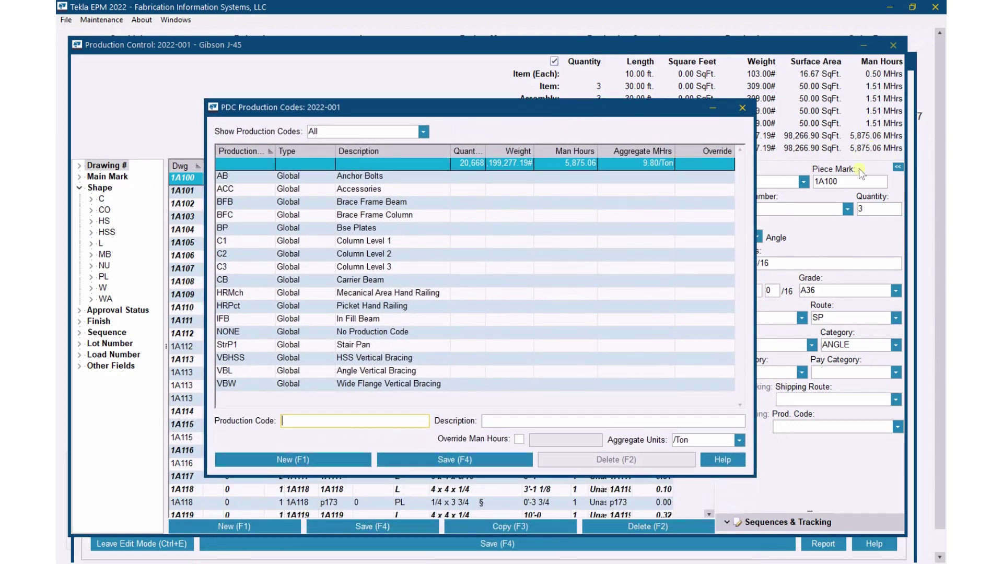
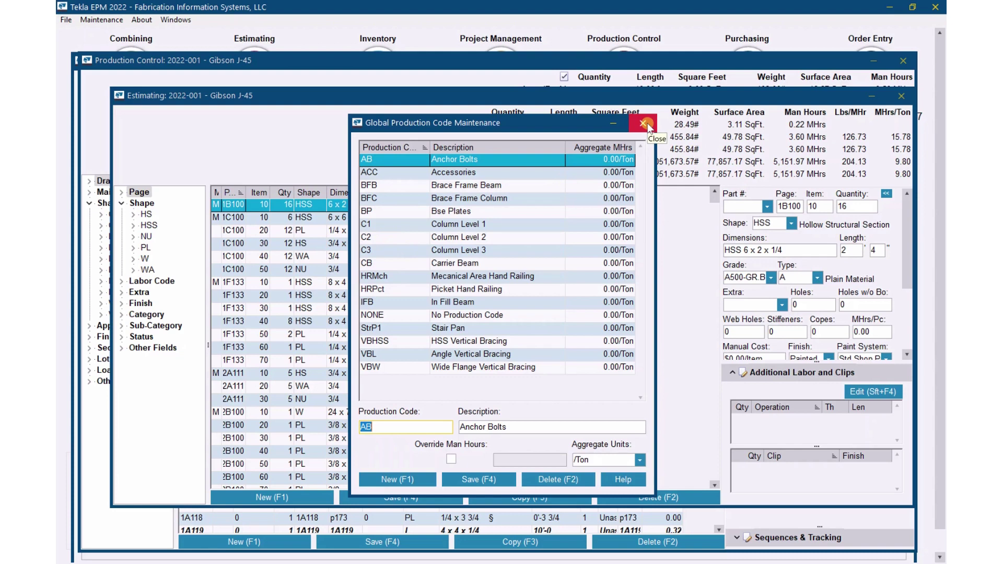
Close the global production code list and view the production codes selectable for item 1B100 in the 2022-001 estimate
left_click(646, 125)
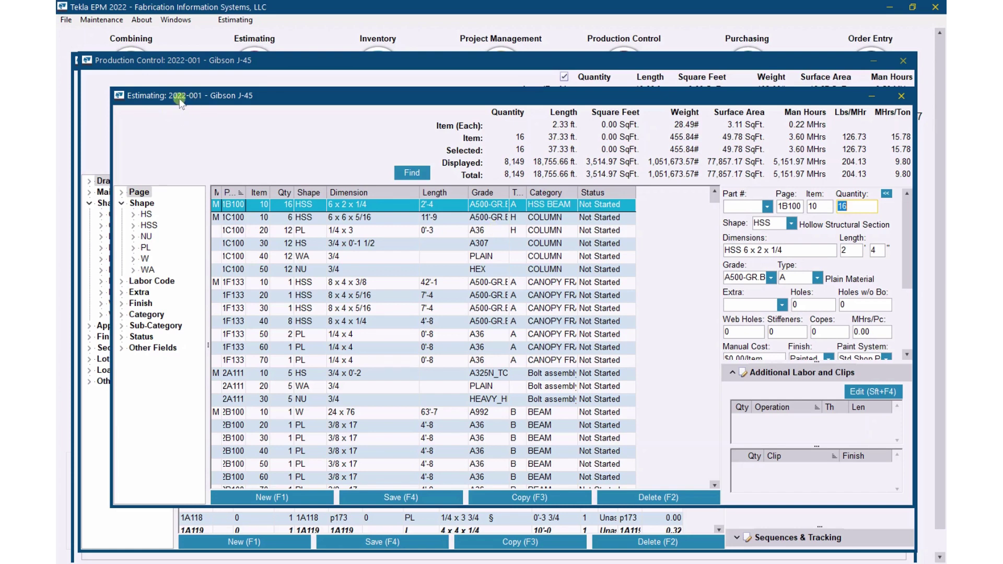
left_click_drag(302, 101, 285, 96)
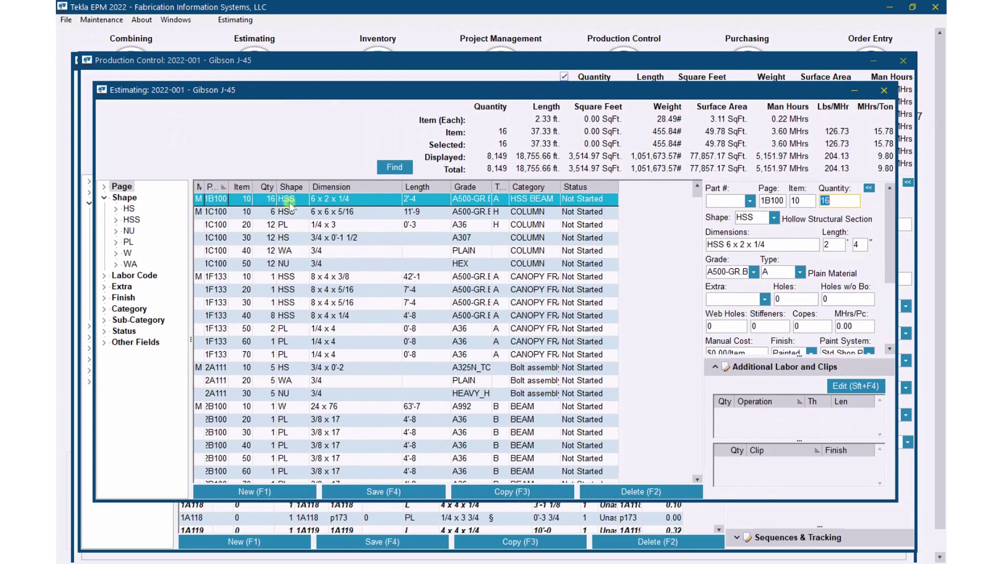
left_click(720, 371)
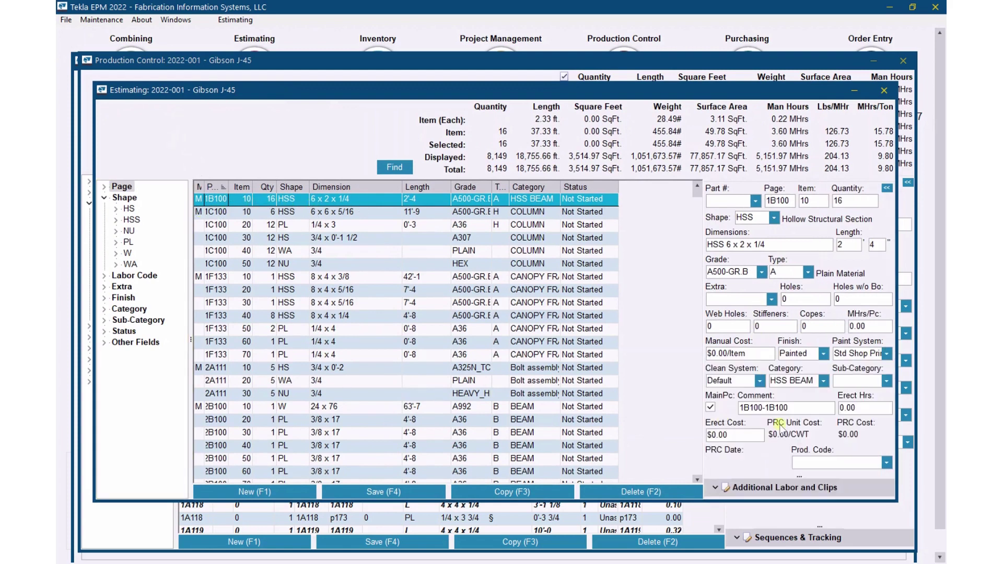
left_click(886, 462)
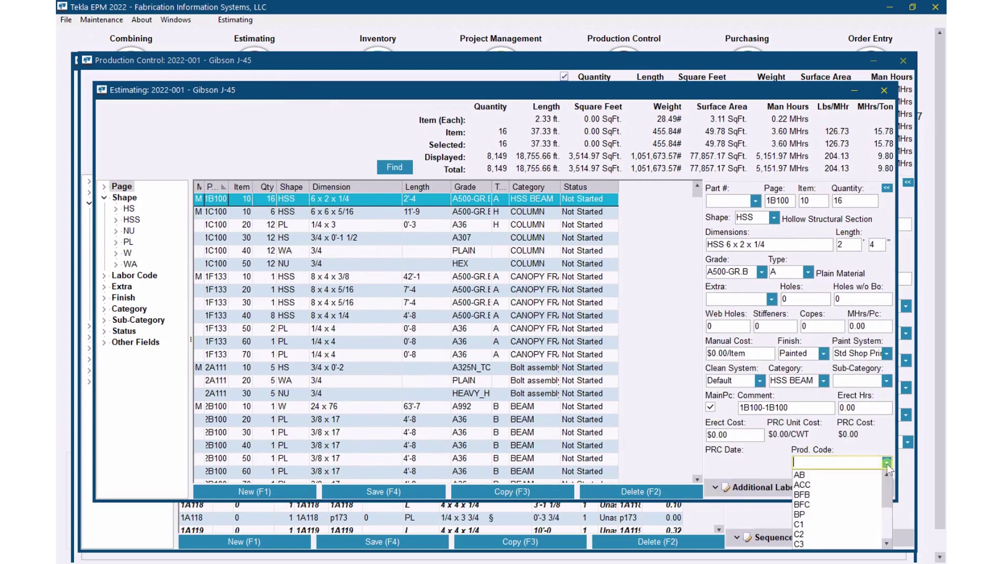
left_click(886, 463)
left_click(886, 462)
left_click(887, 462)
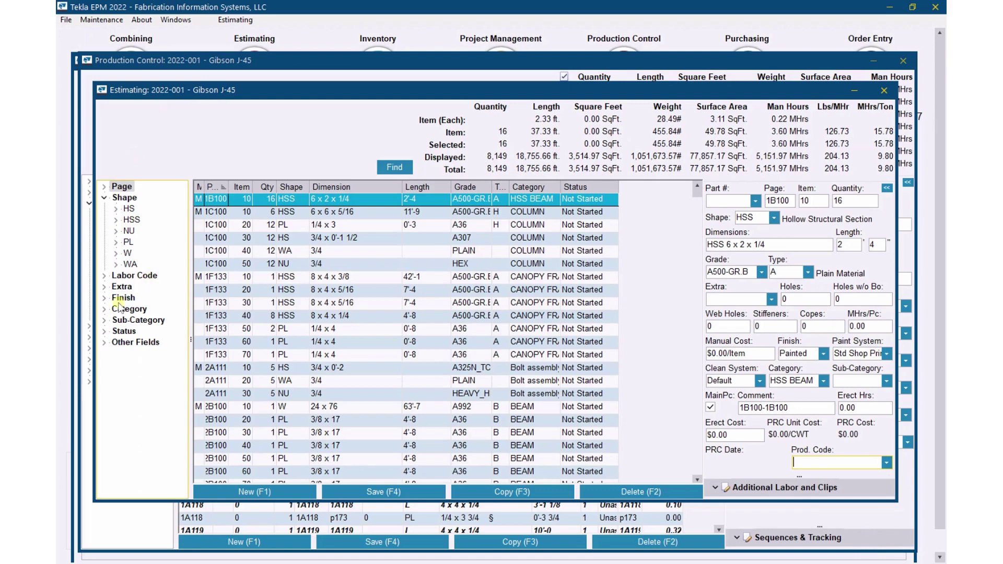
Filter the 2022-001 estimate by the COLUMN category and select all the listed items
left_click(103, 310)
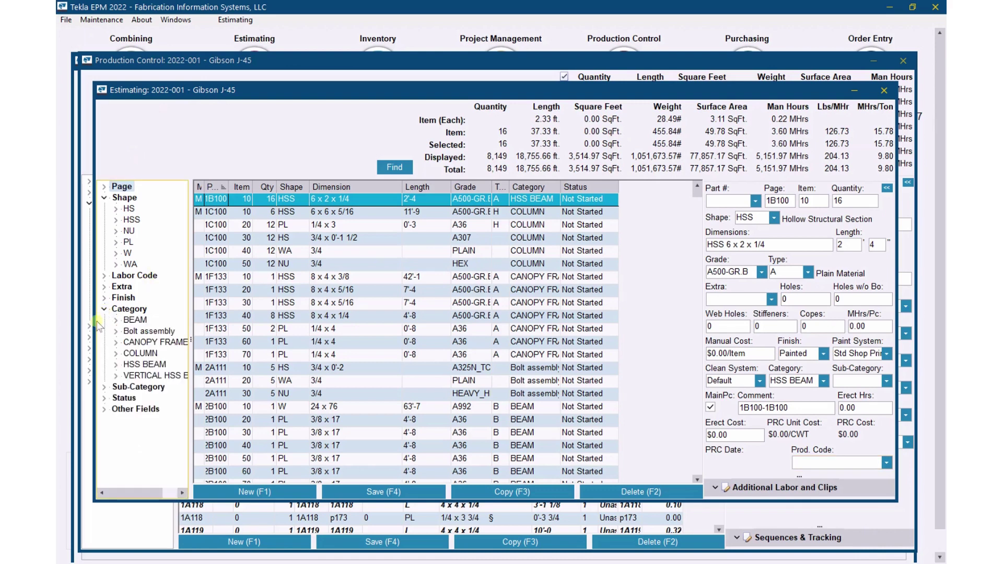
left_click(140, 353)
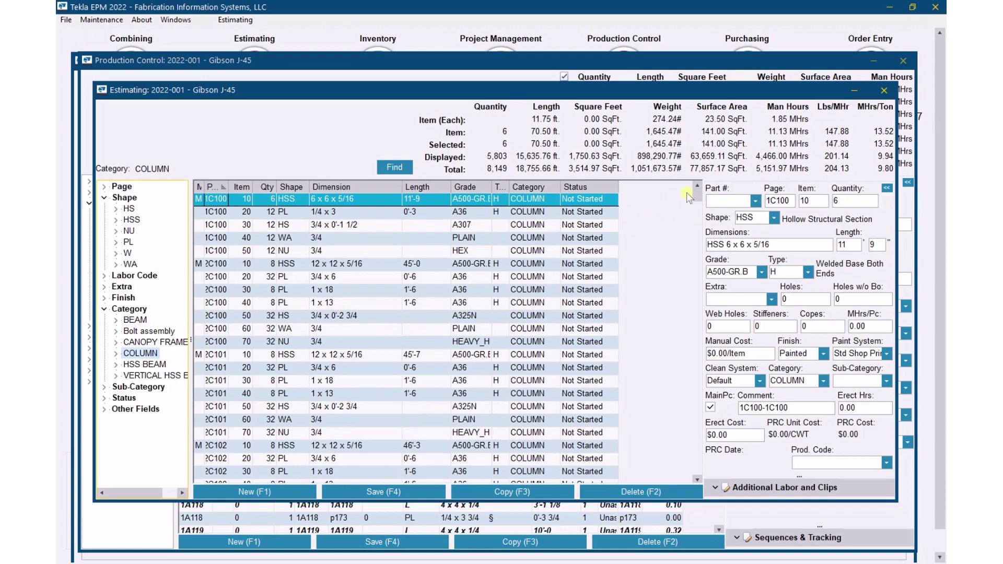
scroll(697, 335, "down", 20)
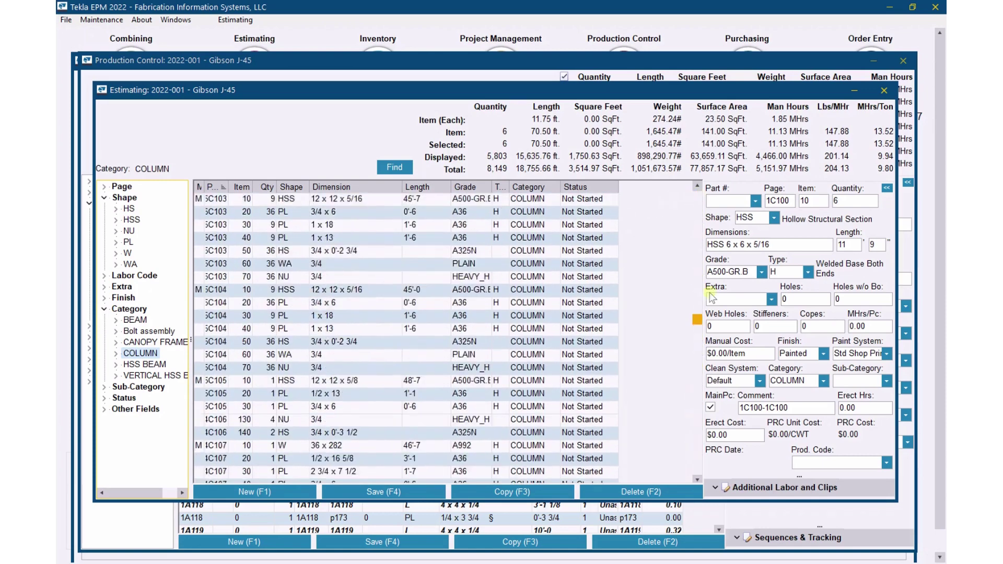
key("ctrl+Home")
right_click(392, 209)
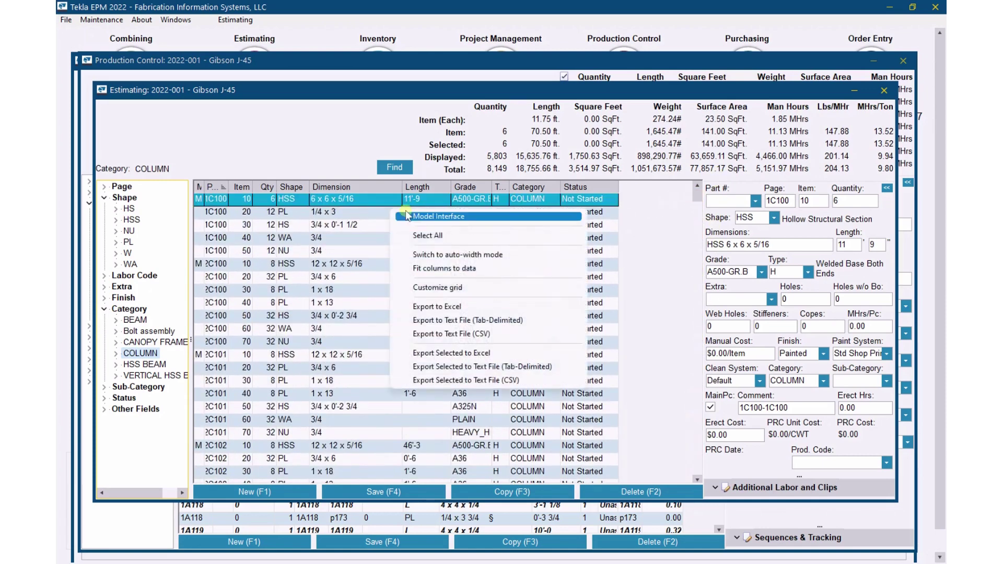
left_click(428, 235)
Globally edit the selected estimate column items to assign production code C1
left_click(235, 19)
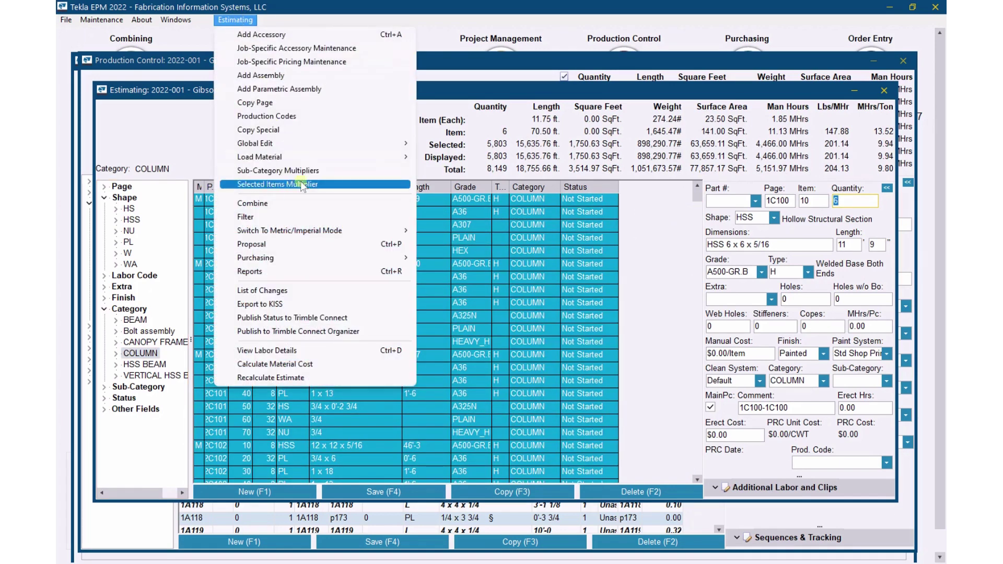
mouse_move(397, 143)
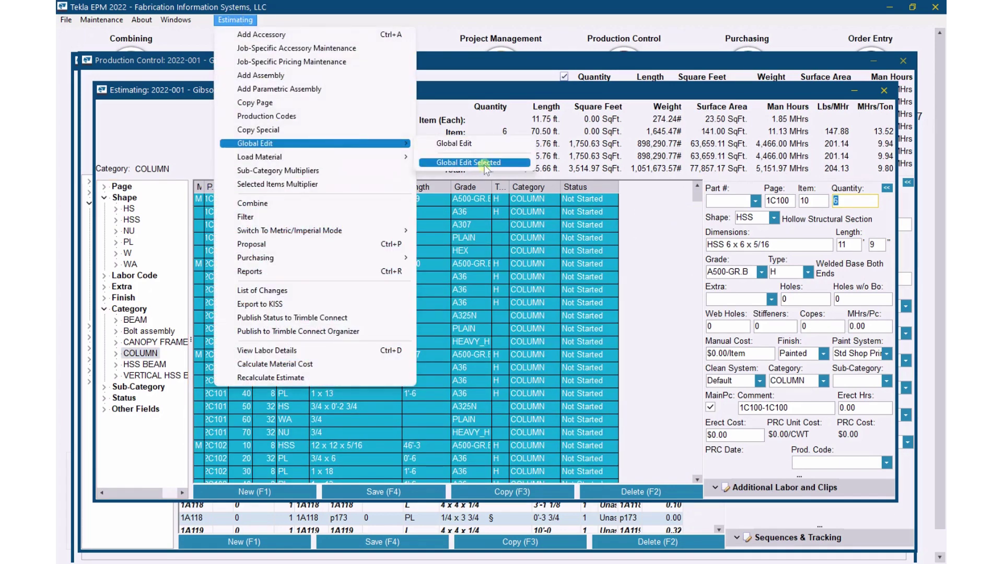
left_click(483, 163)
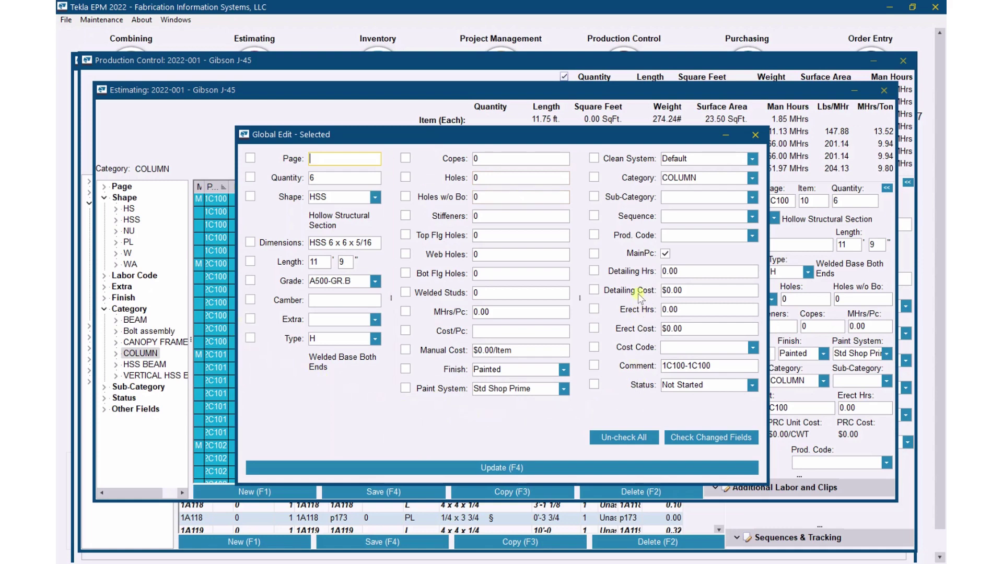
left_click(752, 235)
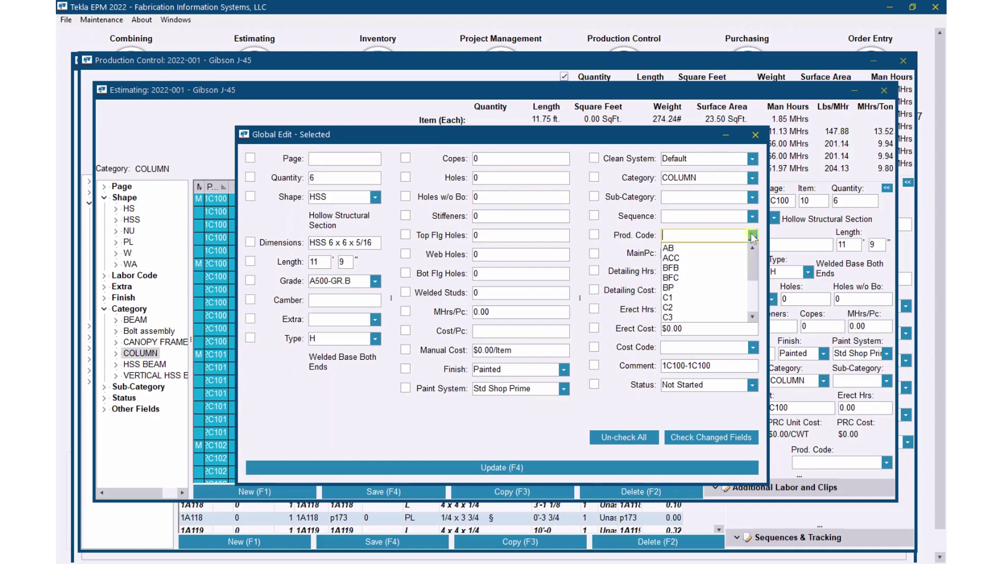
left_click(692, 299)
left_click(684, 308)
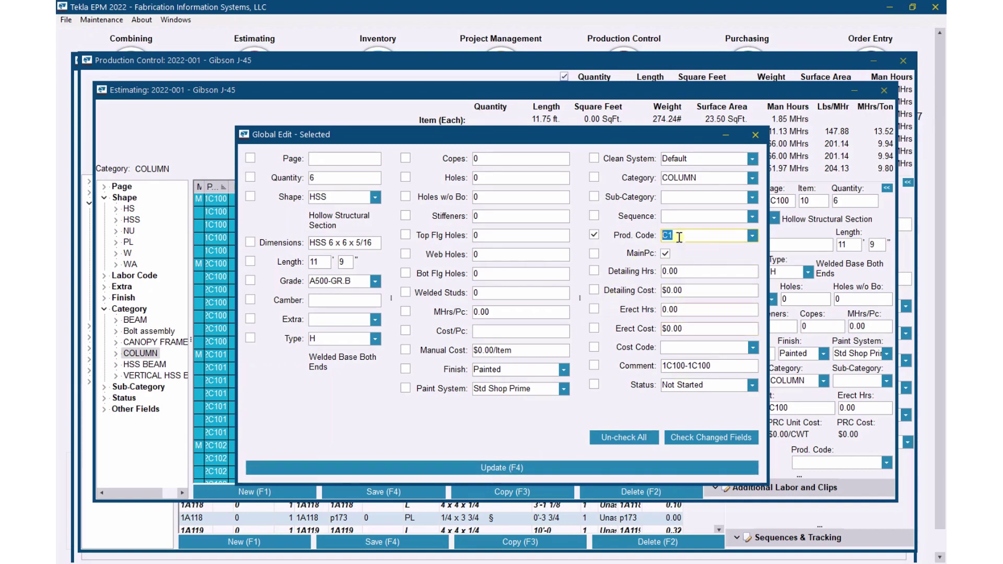
double_click(669, 237)
left_click(503, 468)
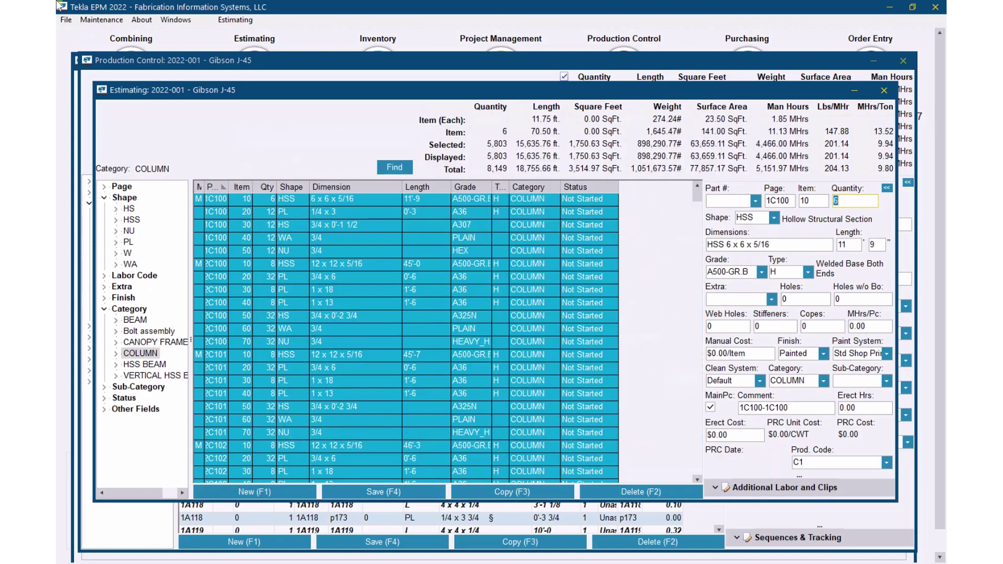
Open the estimate's production codes, compare the man hours of C1 with those of the uncoded items, and close the list
left_click(235, 21)
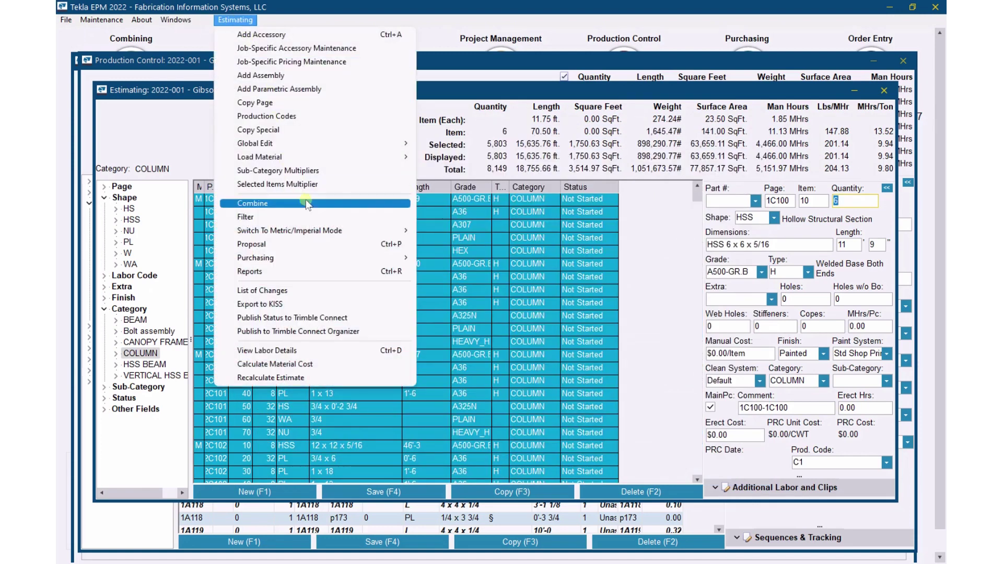
left_click(339, 119)
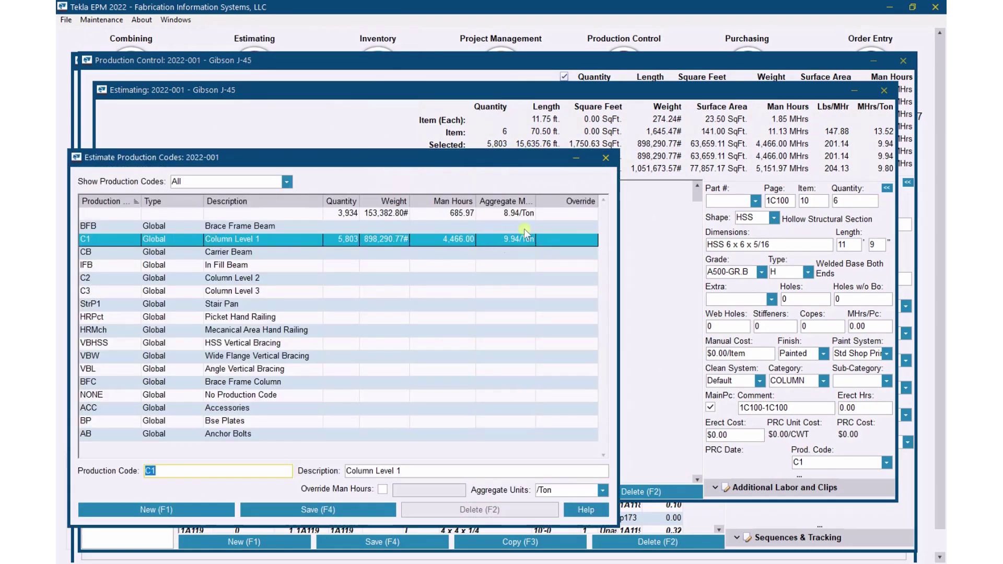
left_click(446, 217)
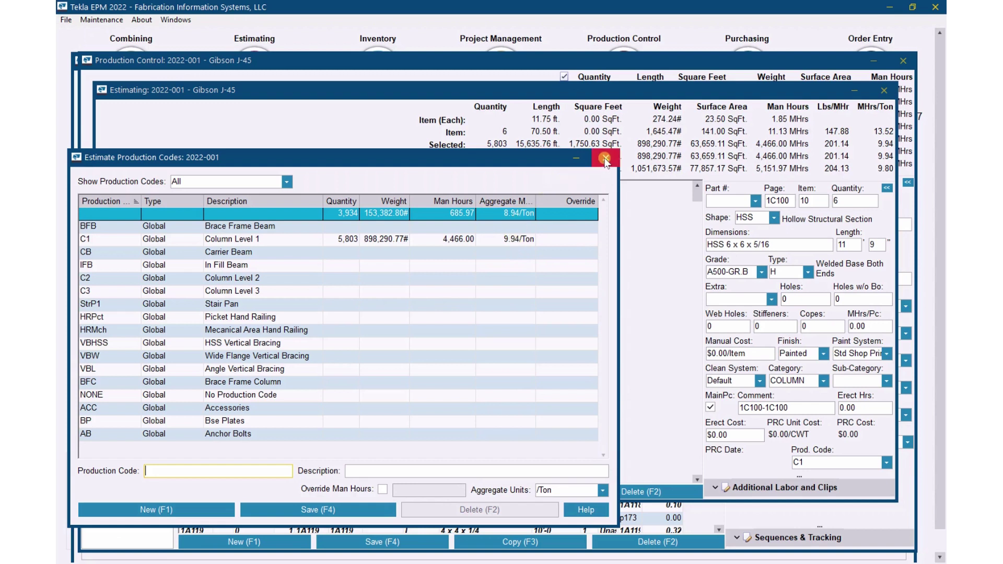
left_click(563, 240)
left_click(125, 240)
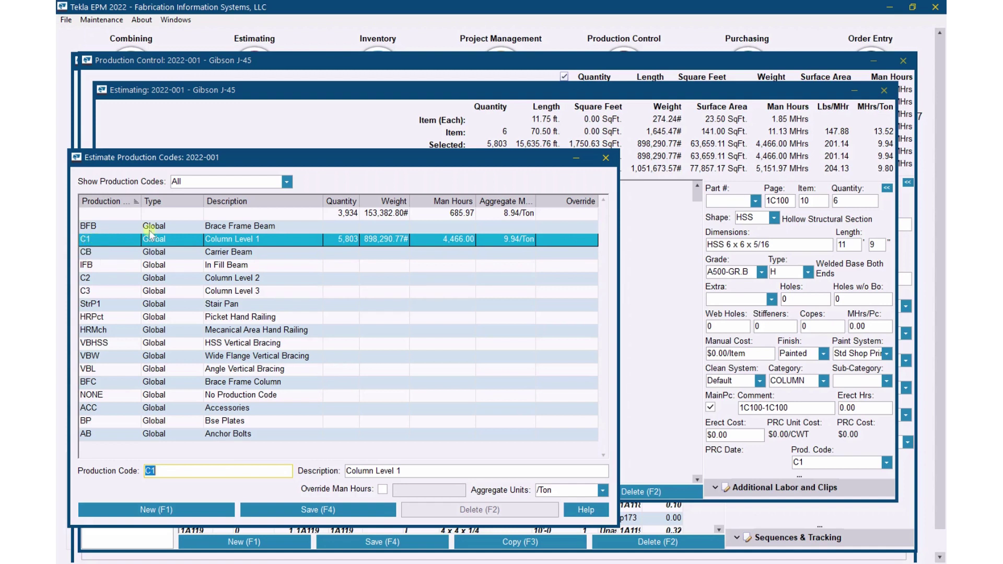
left_click(605, 159)
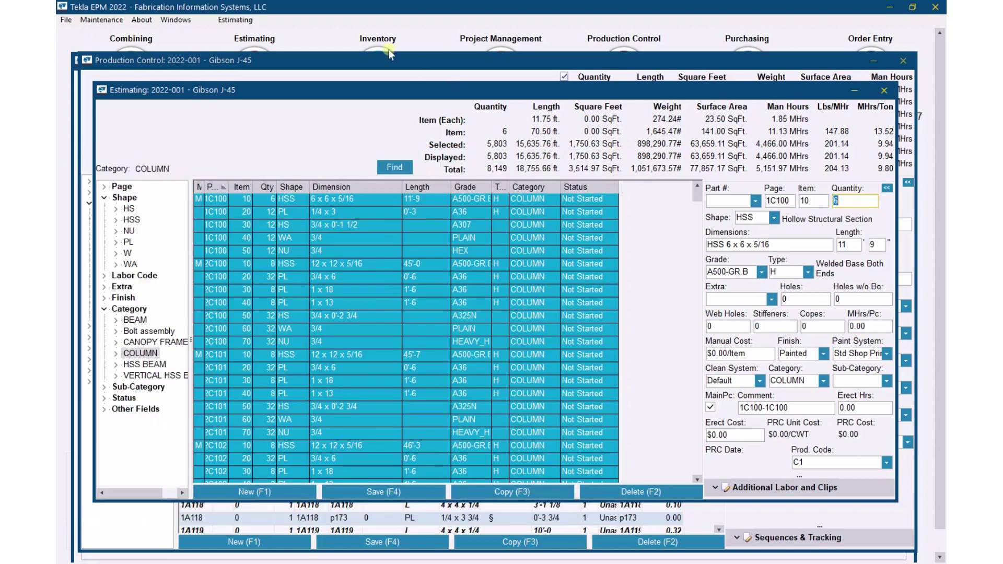
Switch to Production Control for job 2022-001 and view the production codes selectable for item 1A100
left_click(370, 59)
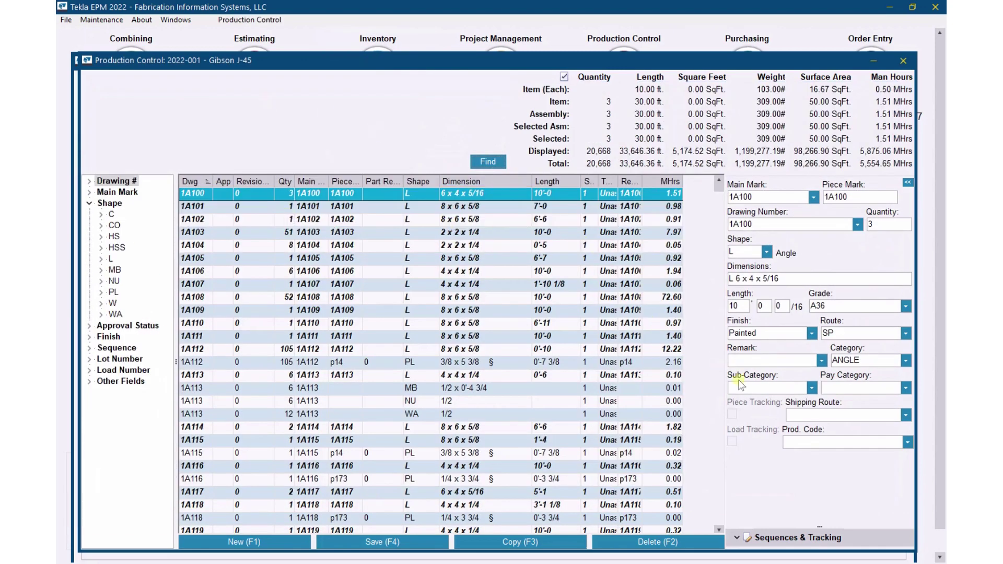
left_click(907, 442)
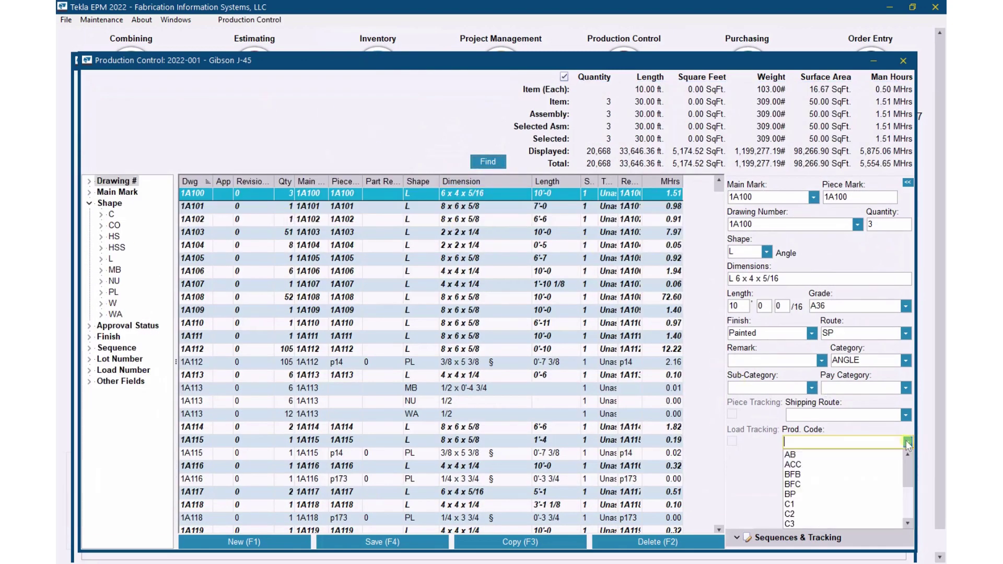
left_click(907, 442)
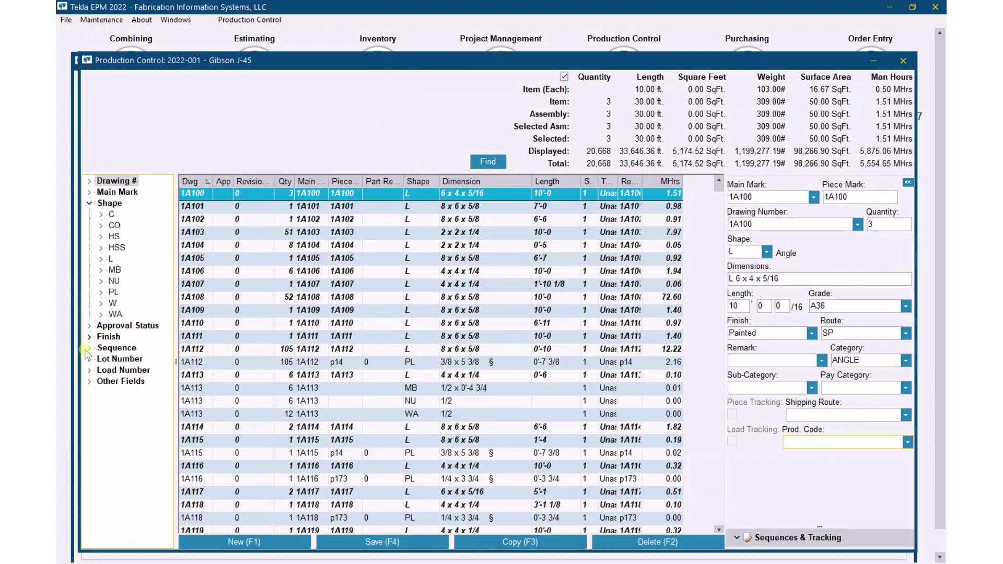
Filter the production control items by the COLUMN category and select all of them
left_click(90, 382)
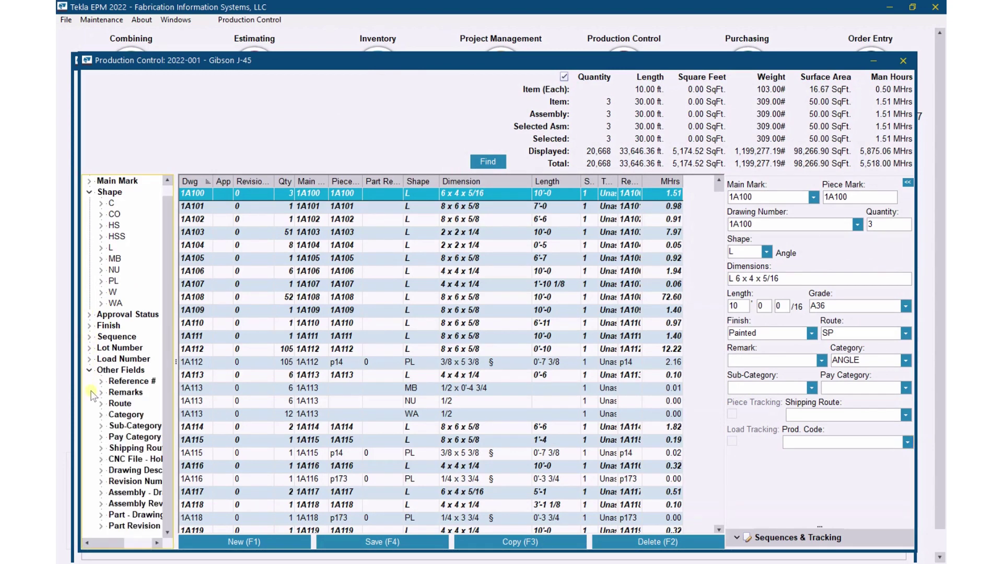
left_click(101, 416)
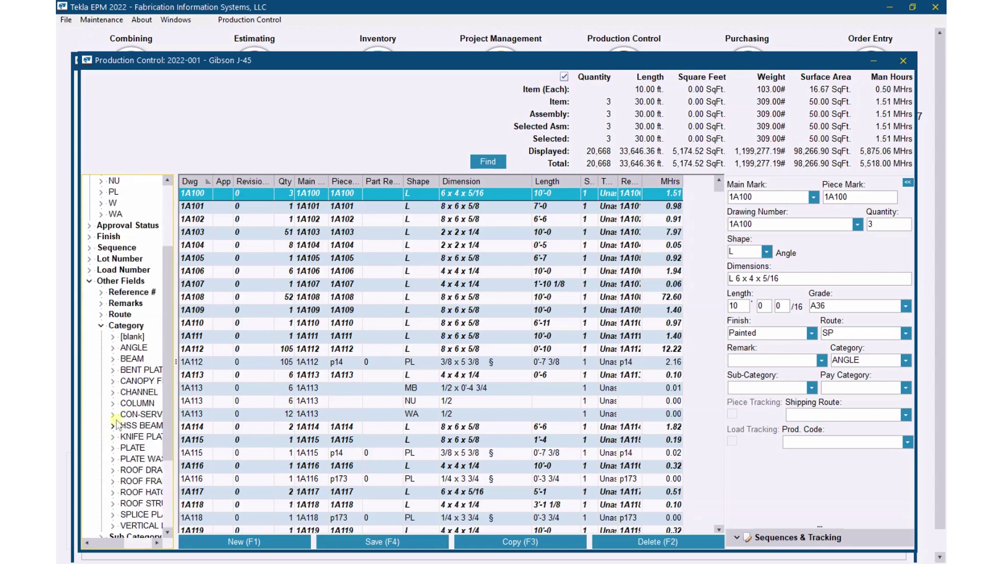
left_click(134, 404)
right_click(331, 304)
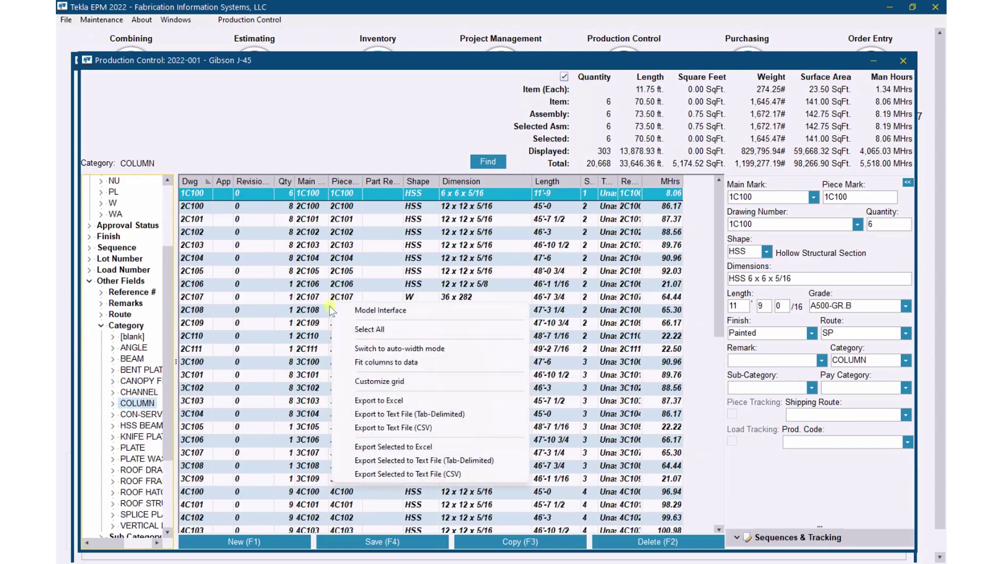
left_click(369, 330)
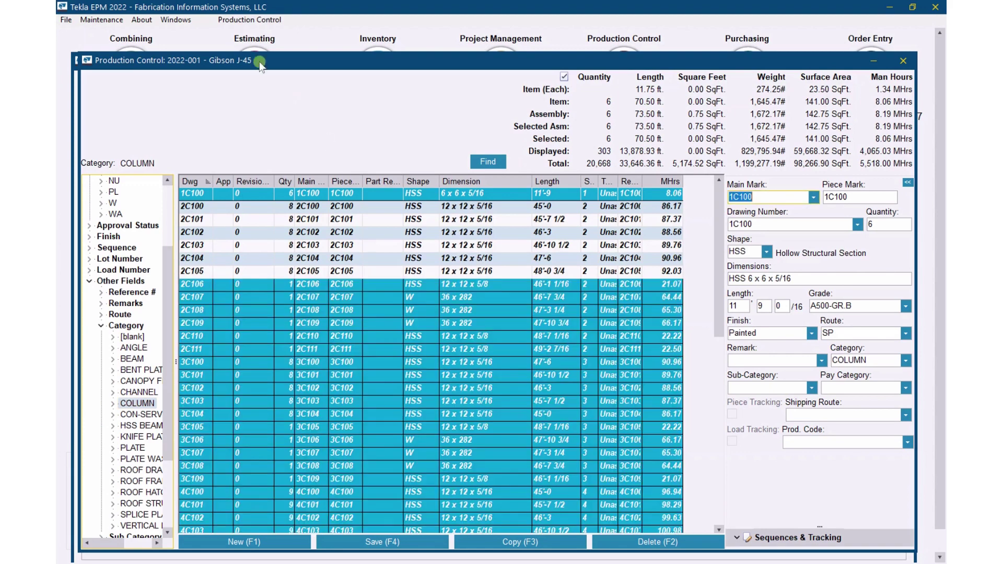
Globally edit the selected production control columns to assign production code C1
left_click(250, 19)
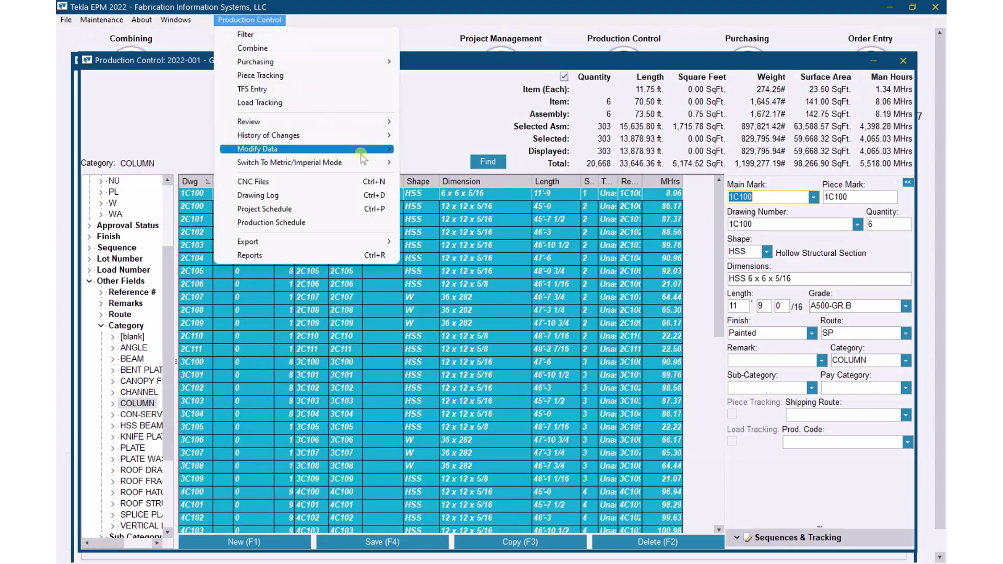
mouse_move(361, 149)
left_click(455, 163)
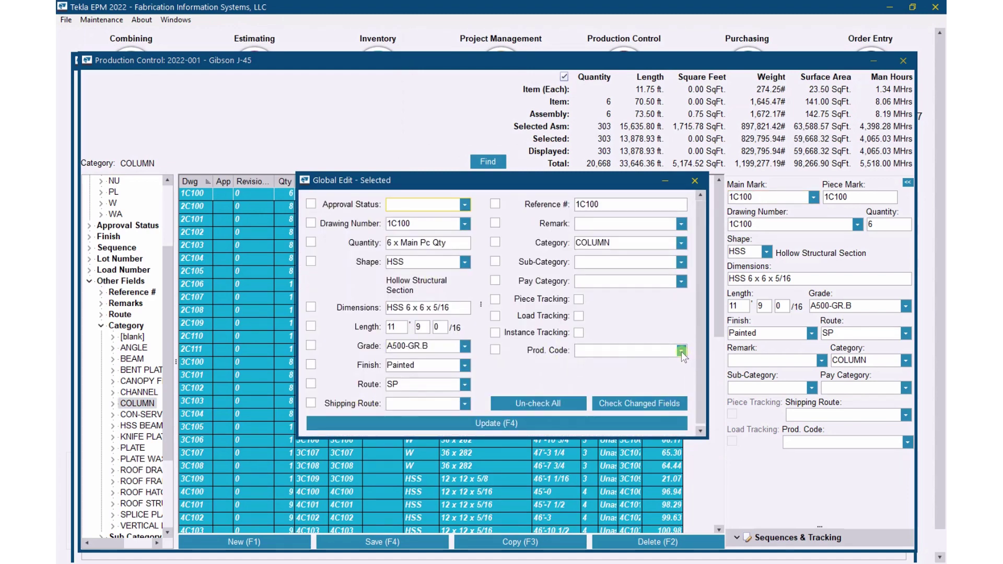
left_click(495, 350)
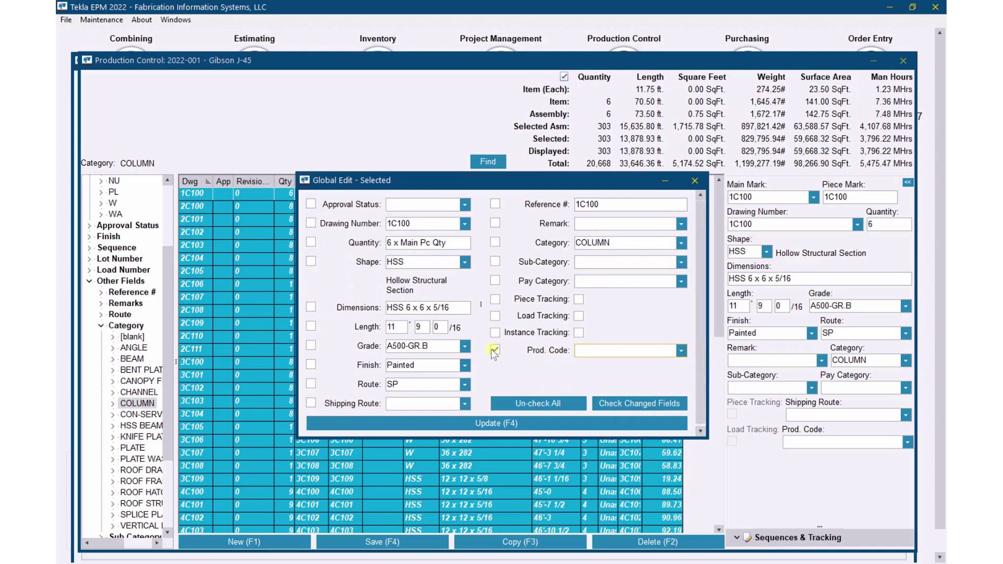
left_click(666, 353)
type("C1")
left_click(551, 422)
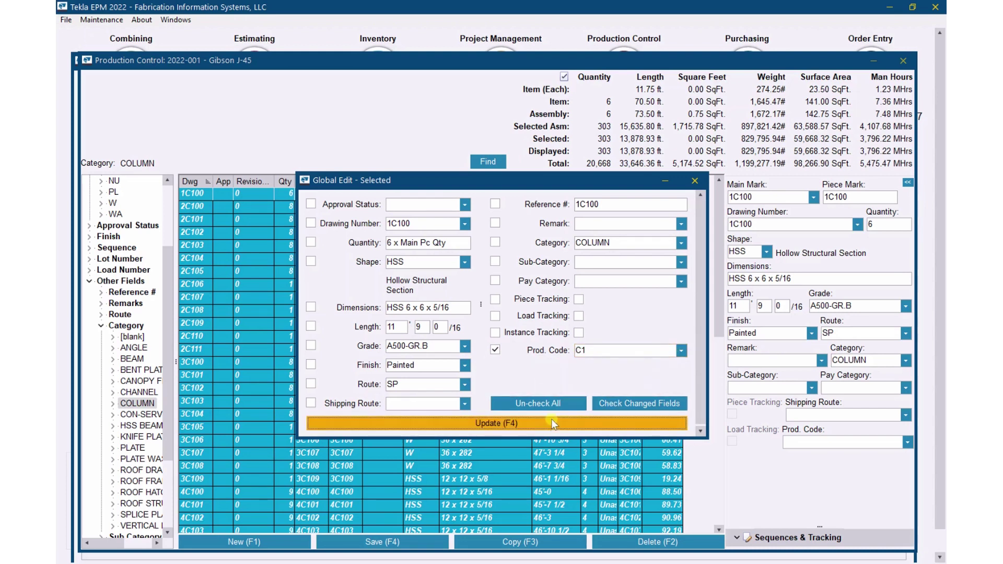
left_click(562, 421)
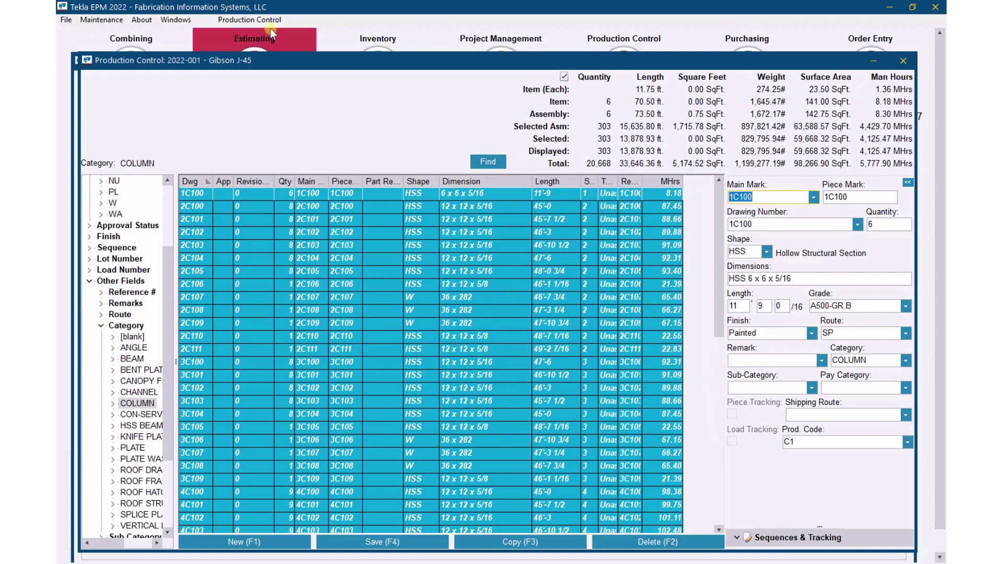
Review the production control job's production codes, comparing the hours of C1 with the uncoded items, and close the review
left_click(269, 21)
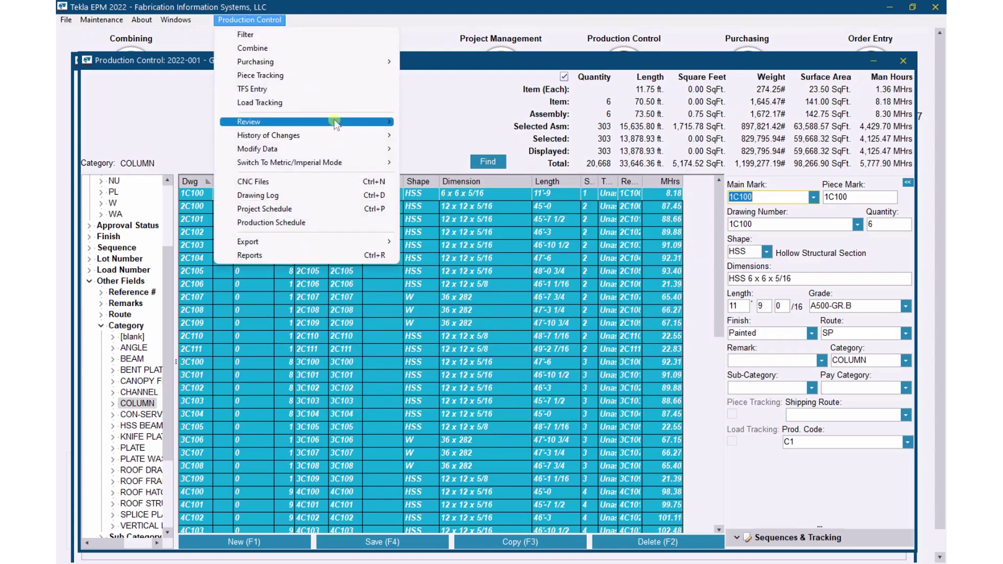
mouse_move(334, 121)
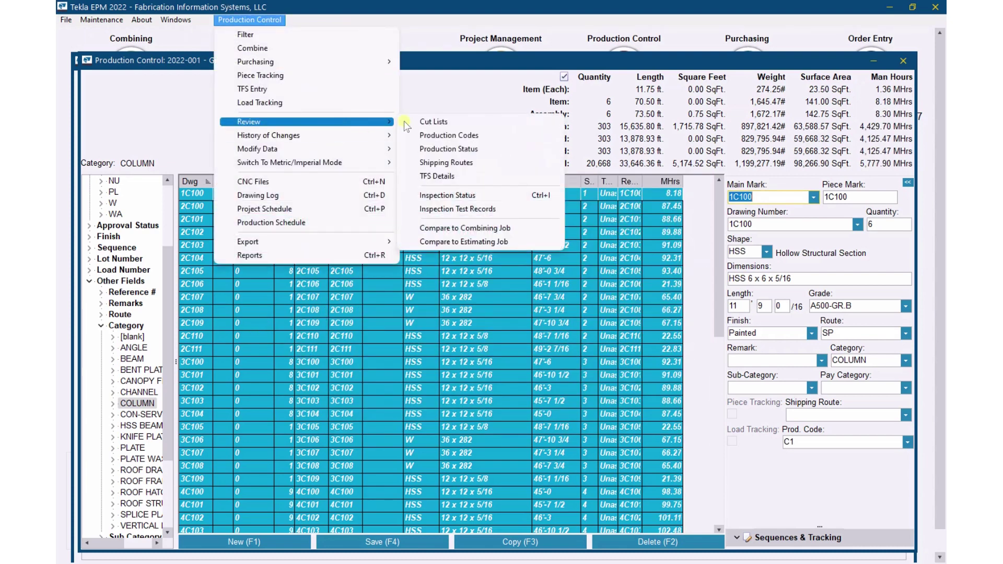
left_click(491, 136)
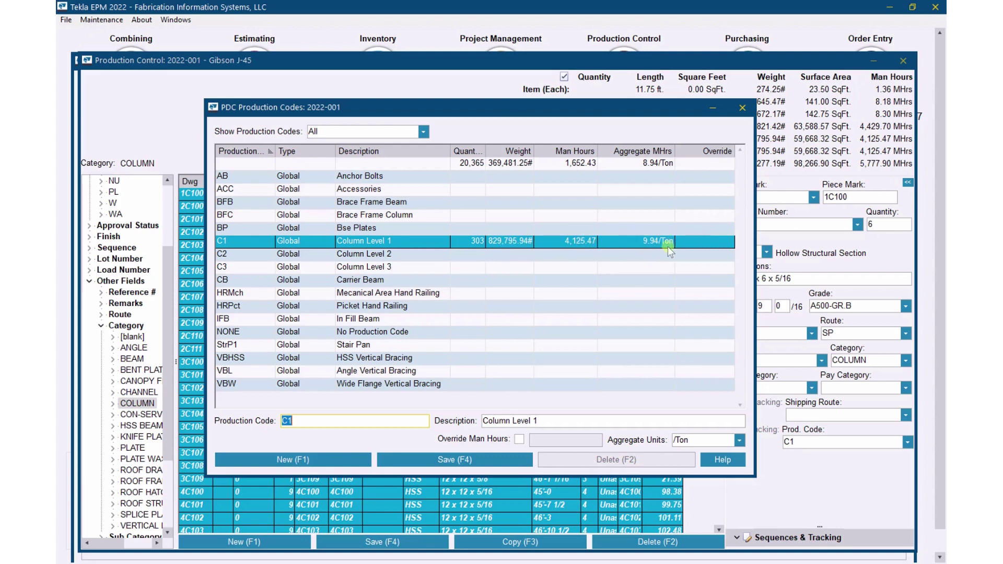
left_click(662, 165)
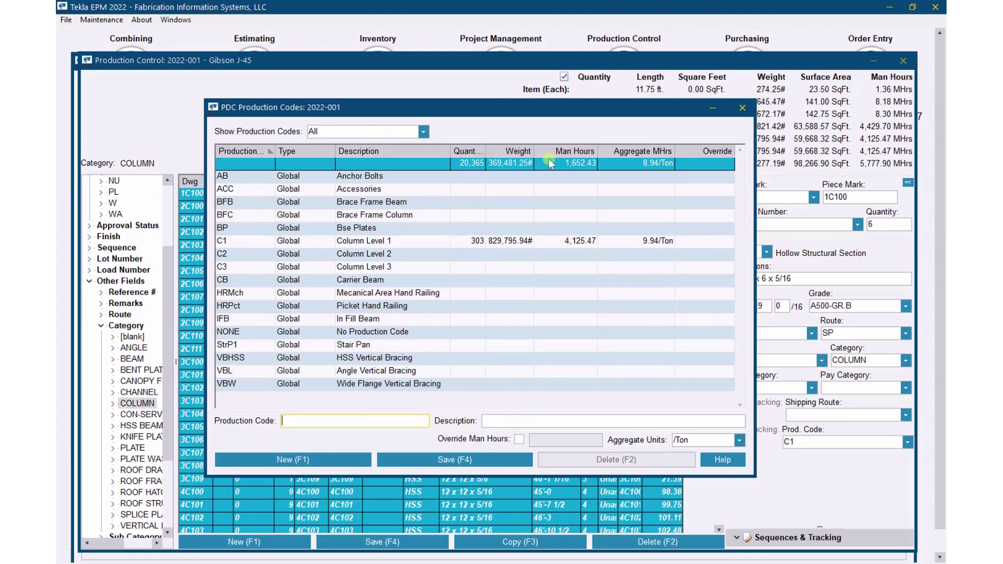
left_click(742, 109)
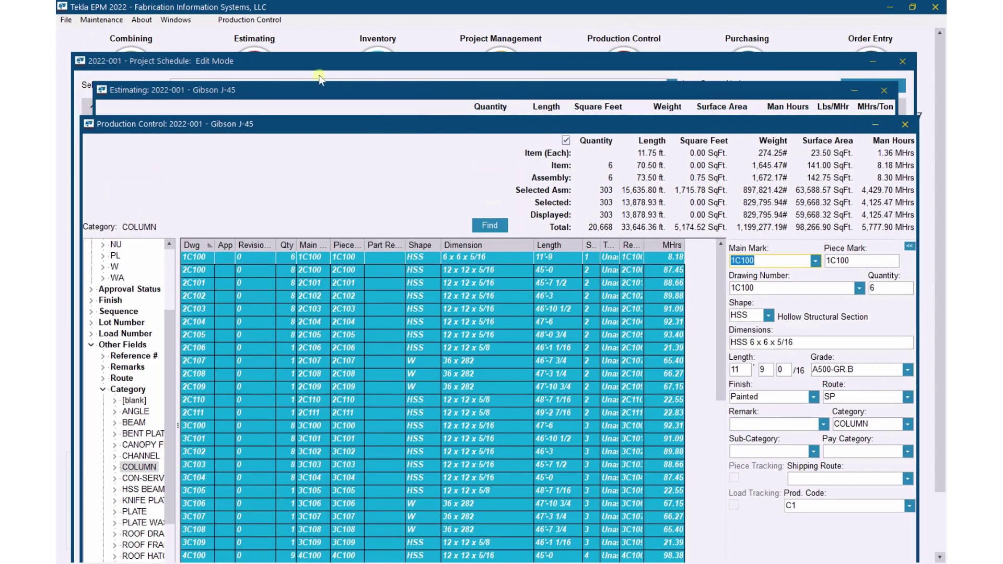
Switch to the 2022-001 project schedule and update its status, saving the Gantt chart changes
left_click(284, 55)
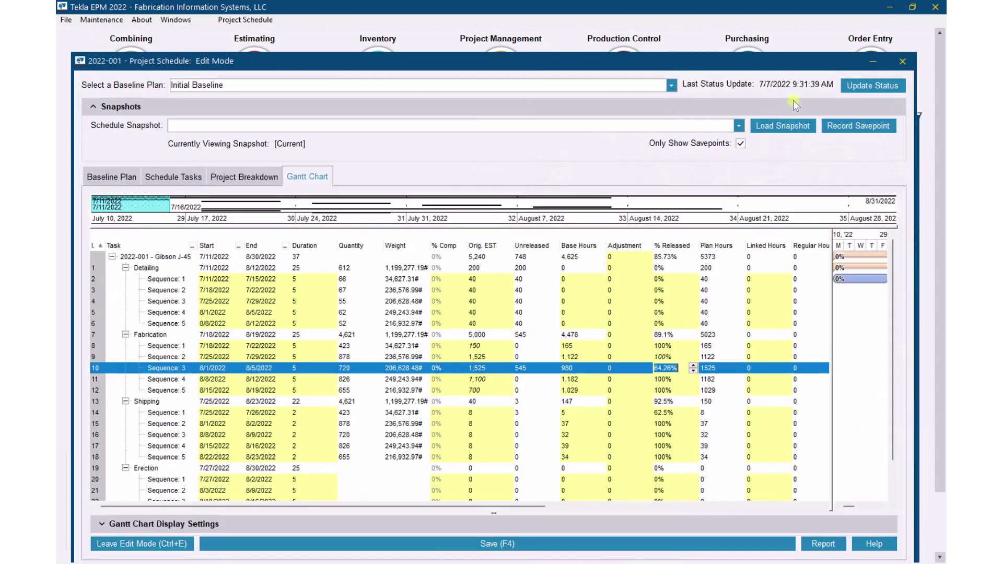
left_click(872, 85)
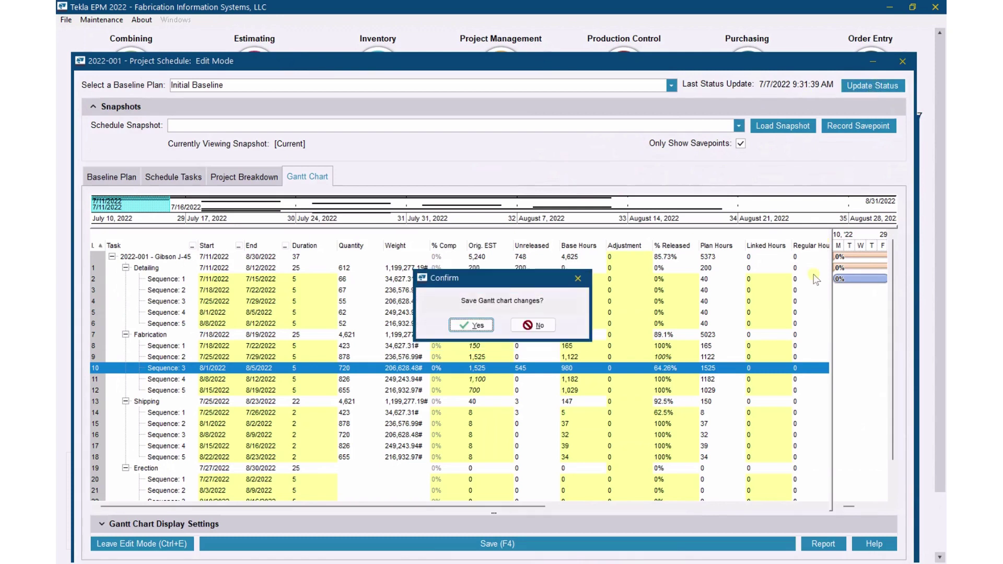
left_click(473, 326)
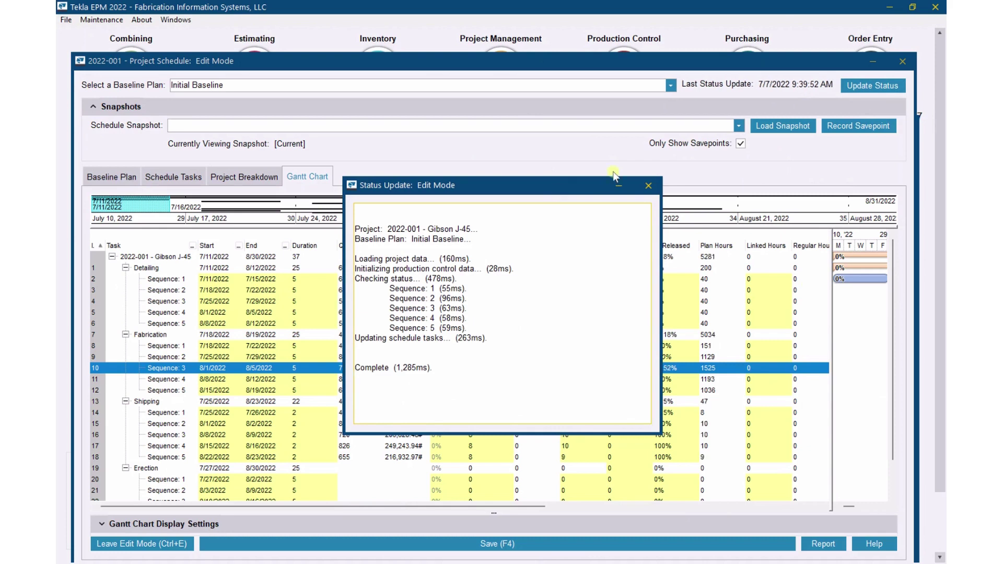
Close the status update report and examine the Fabrication Sequence 3 base hours and the remaining hour, resource and dependency columns of the Gantt chart
left_click(649, 186)
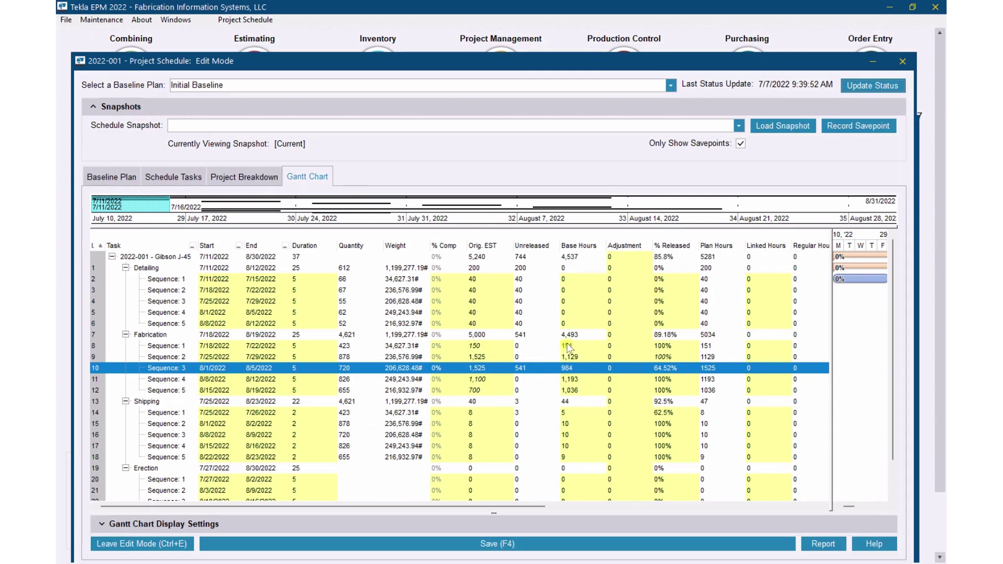
left_click(581, 367)
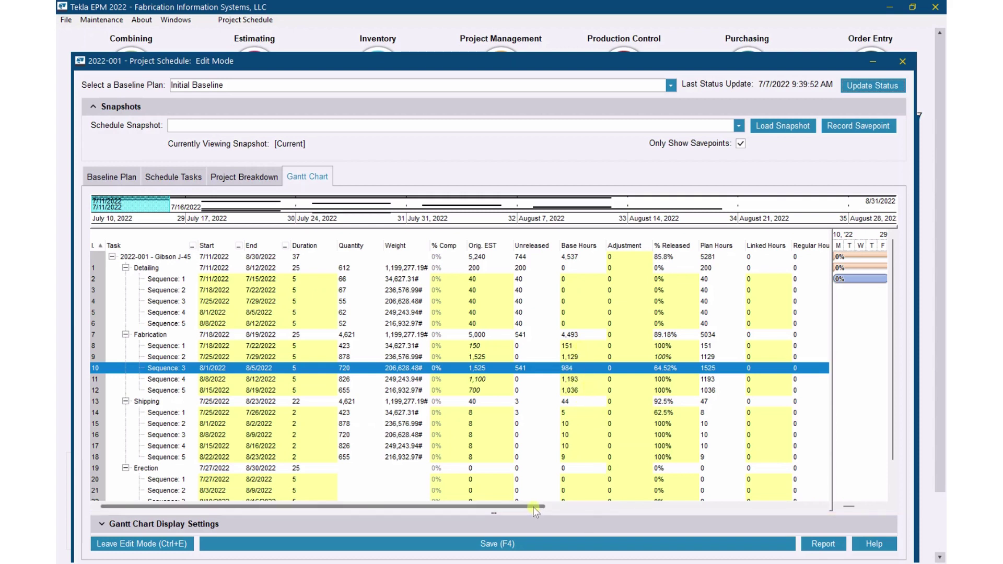
left_click_drag(533, 506, 792, 506)
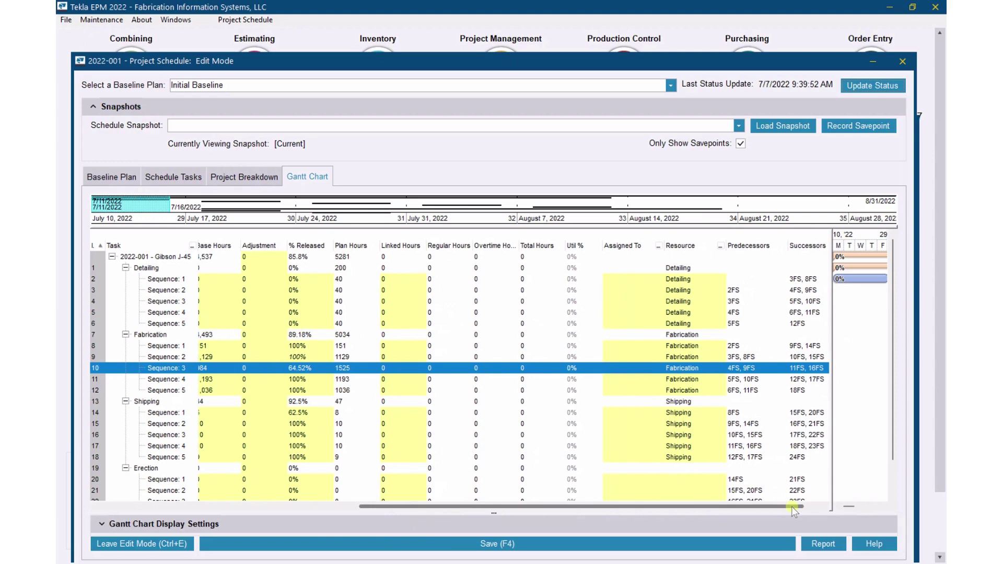
left_click_drag(791, 506, 515, 511)
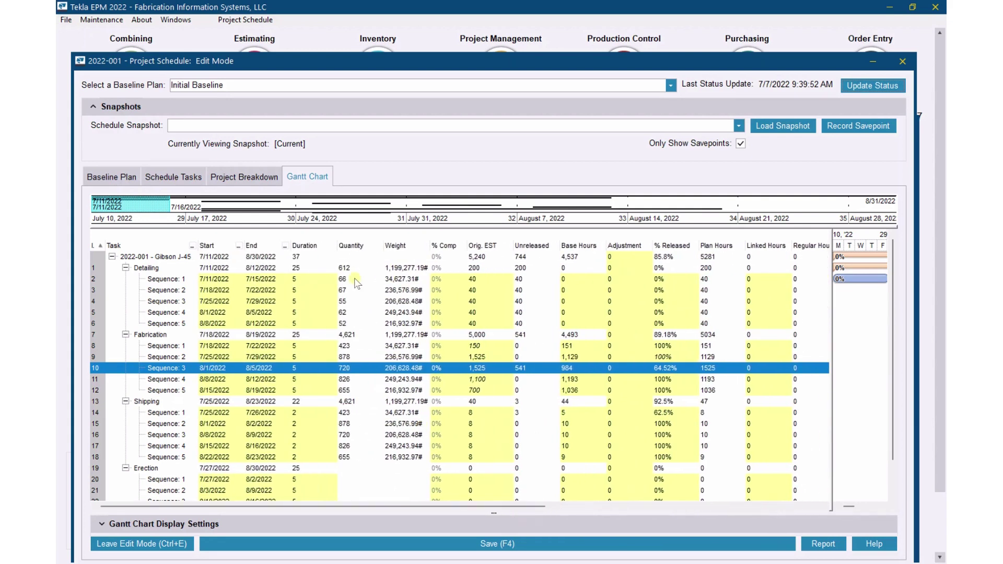
Review the Use as Production Code options in the Production Control company standards' import settings, and close the standards without saving
left_click(99, 21)
mouse_move(137, 102)
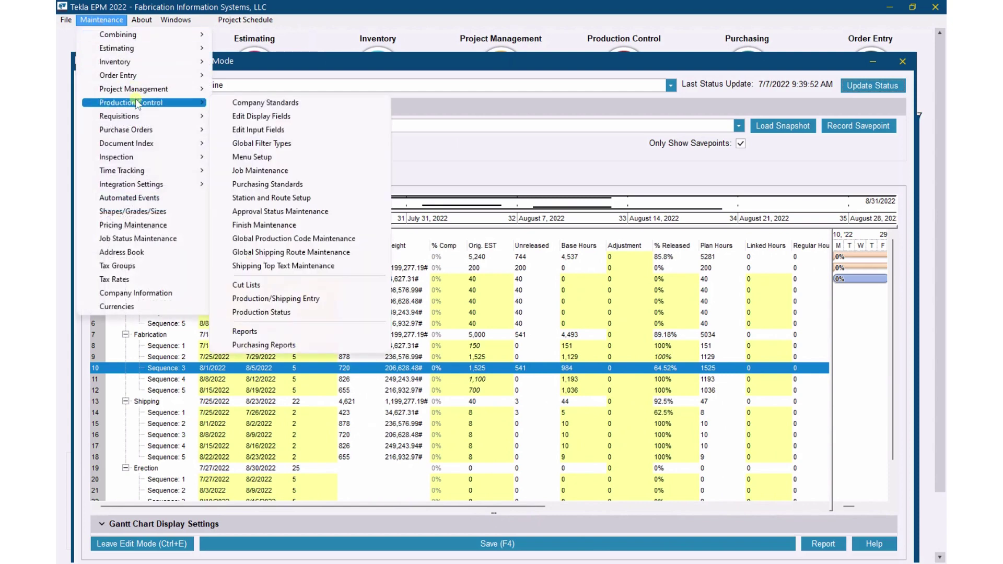
left_click(273, 102)
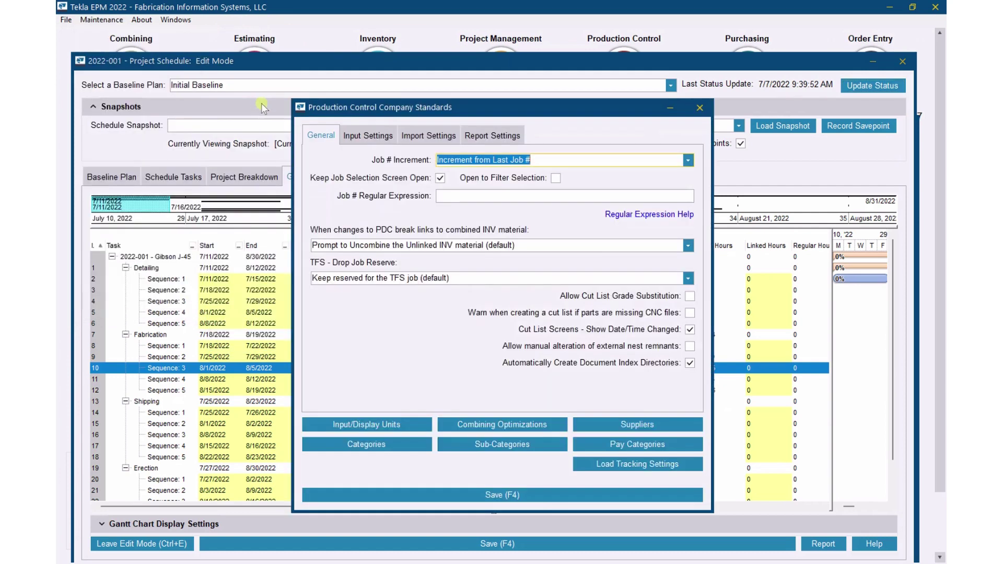
left_click(424, 135)
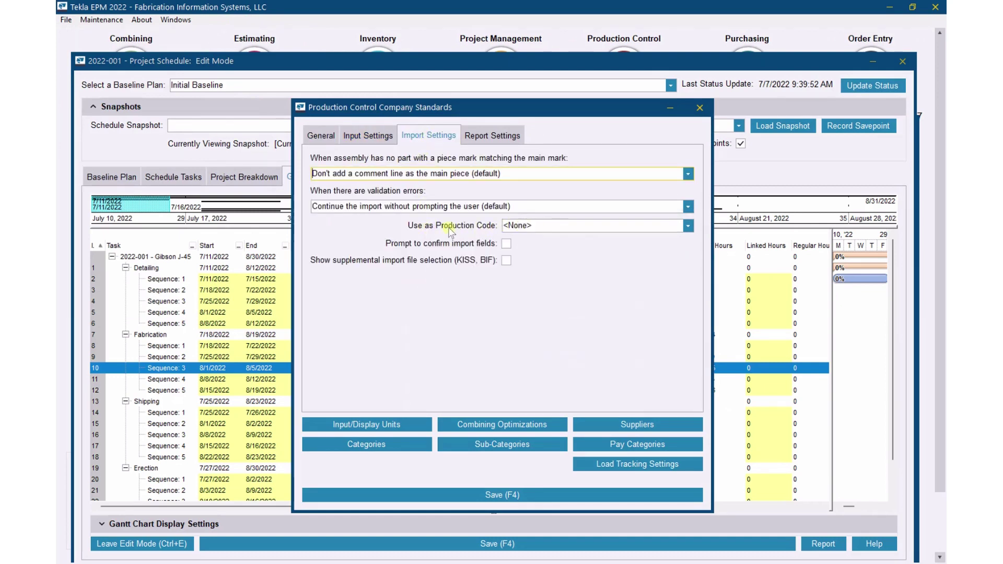
left_click(688, 226)
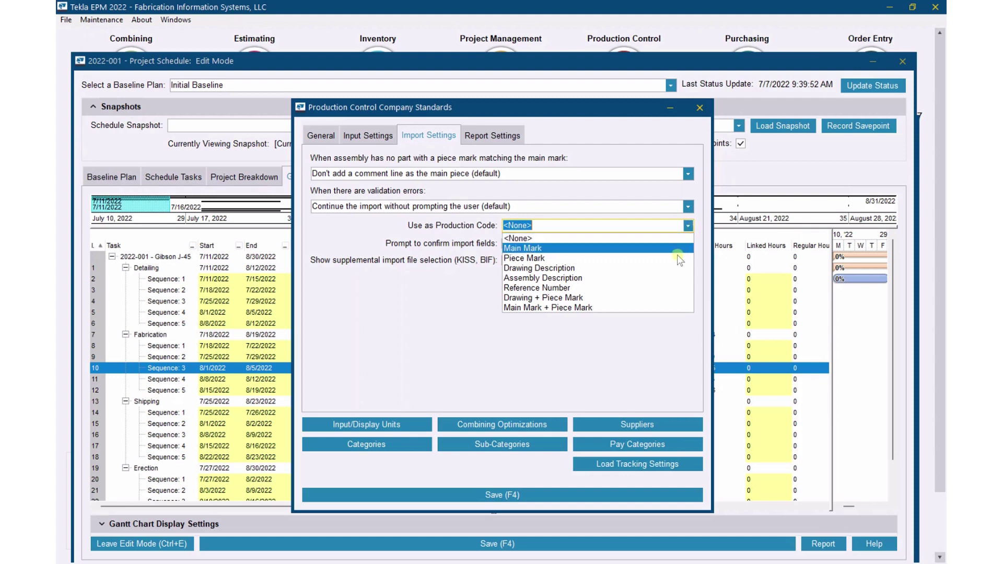
left_click(604, 279)
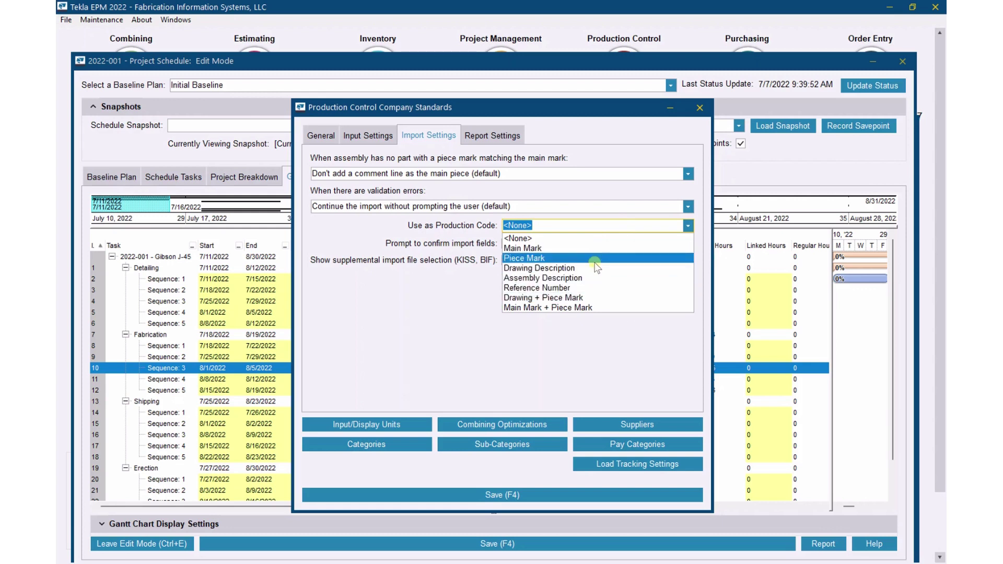
left_click(700, 110)
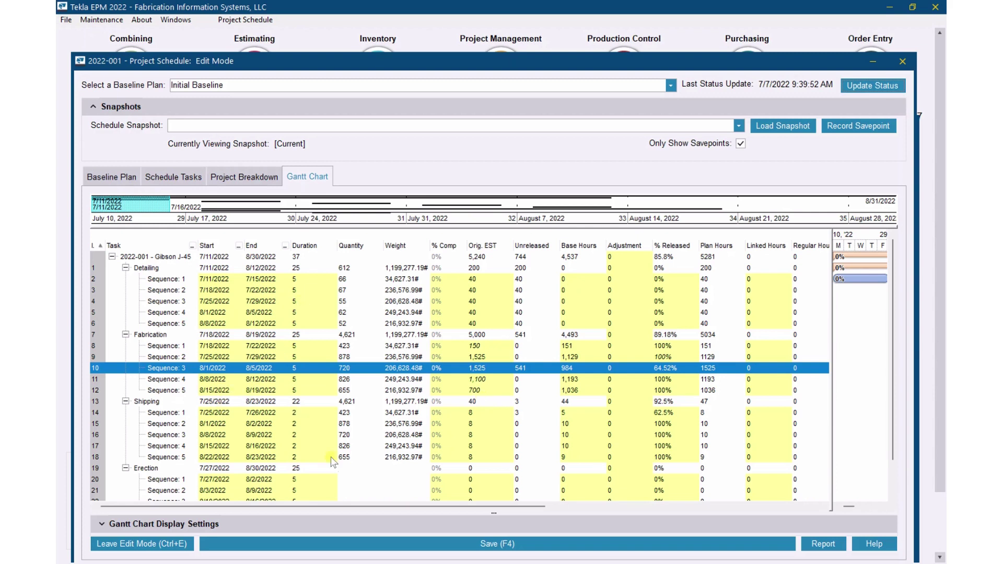
Examine the plan, linked, regular and overtime hours columns of the Gantt chart tasks
left_click_drag(346, 505, 563, 512)
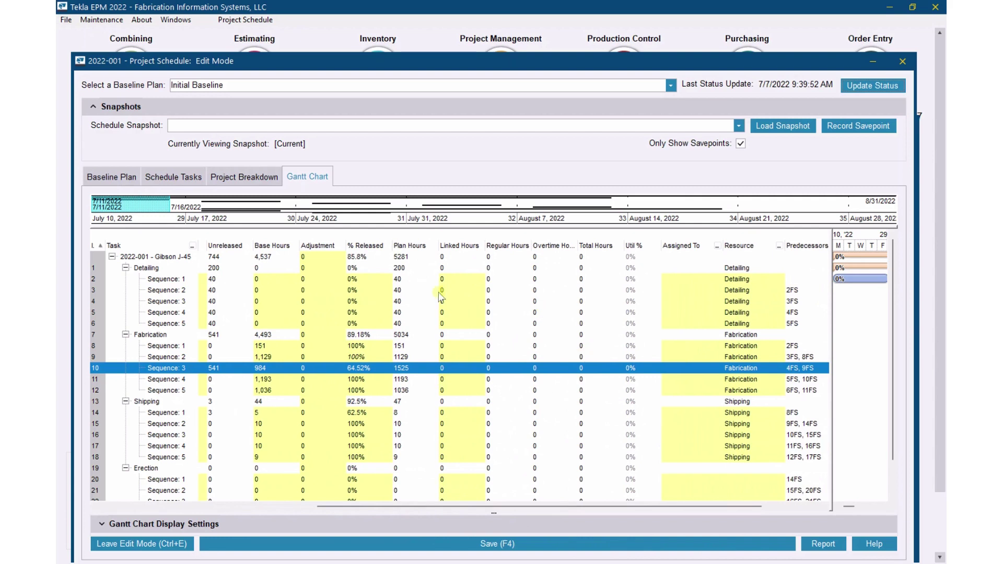